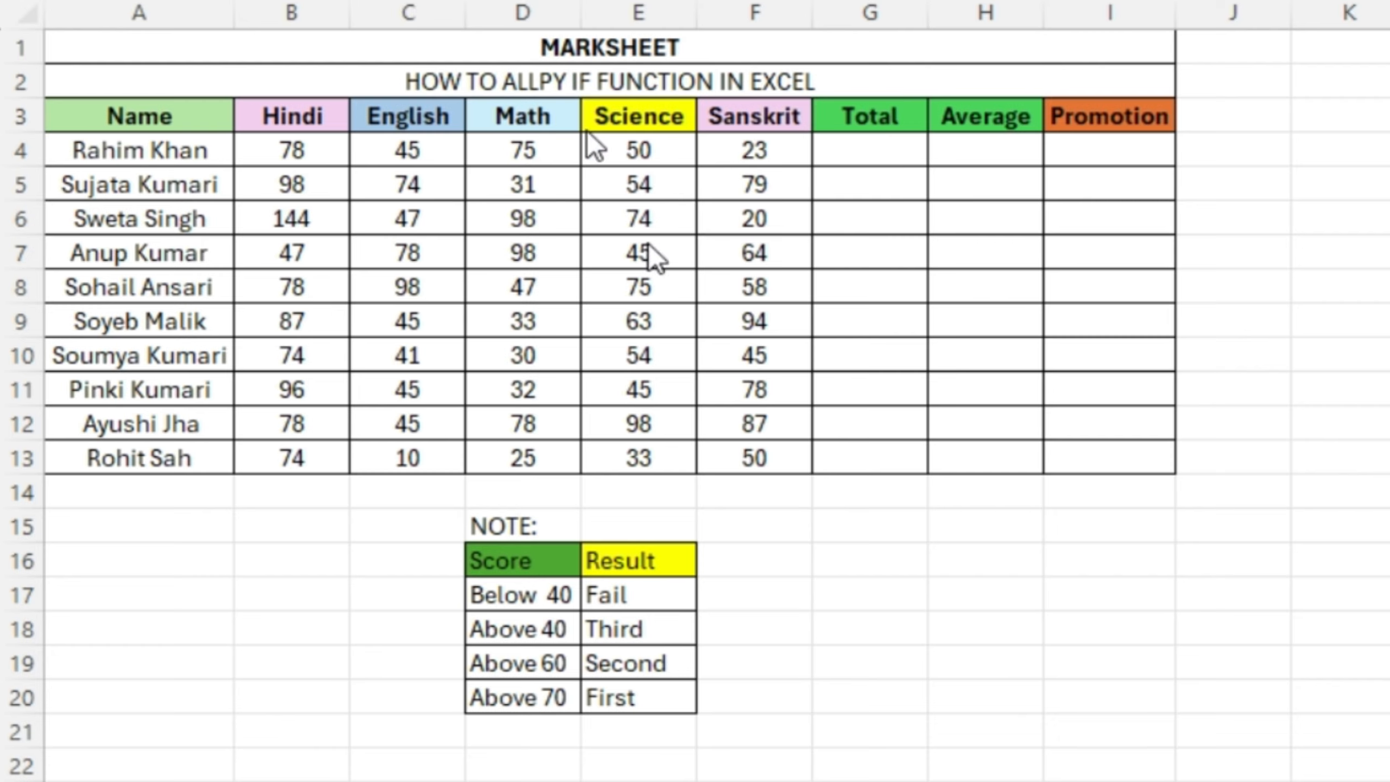
- Total the five subject marks in G4 with =SUM(B4:F4) and fill the formula down to G13
left_click(882, 149)
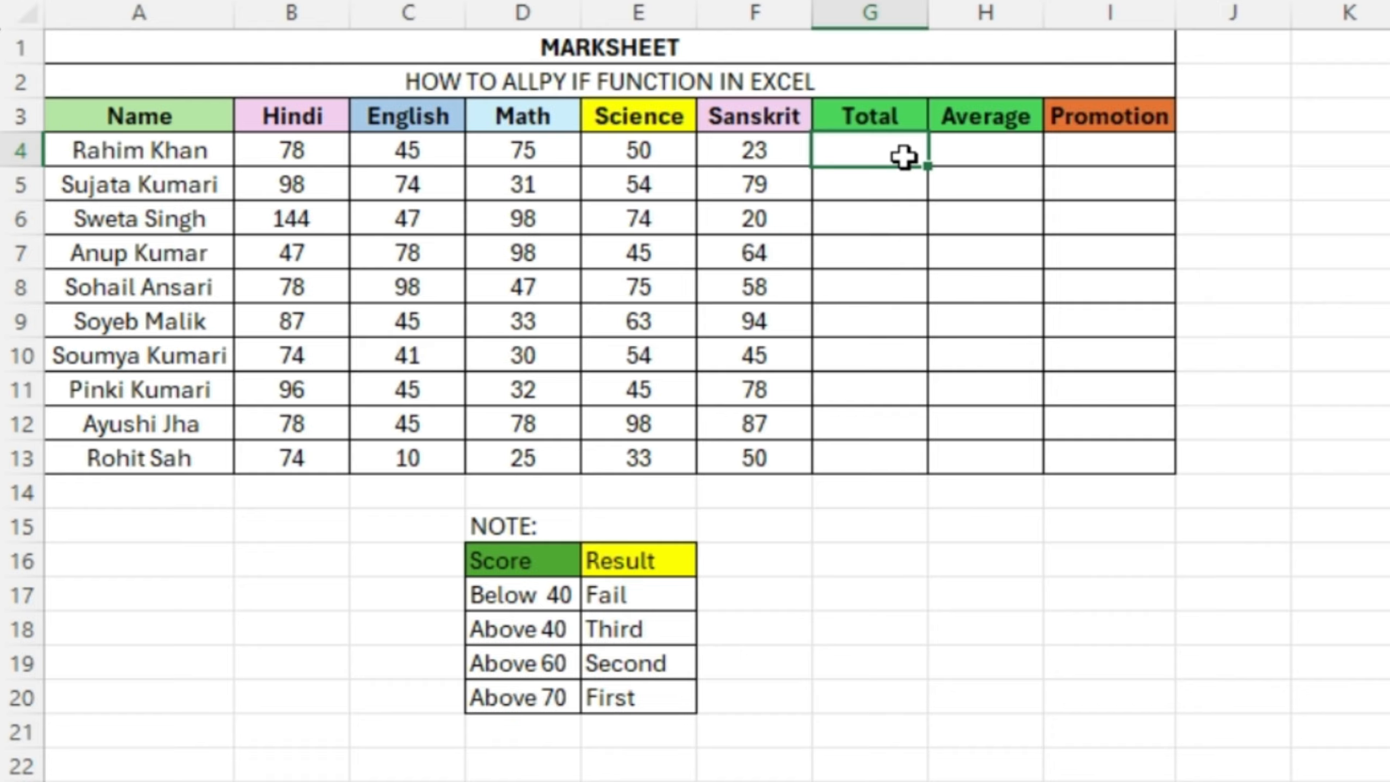
key("alt+equal")
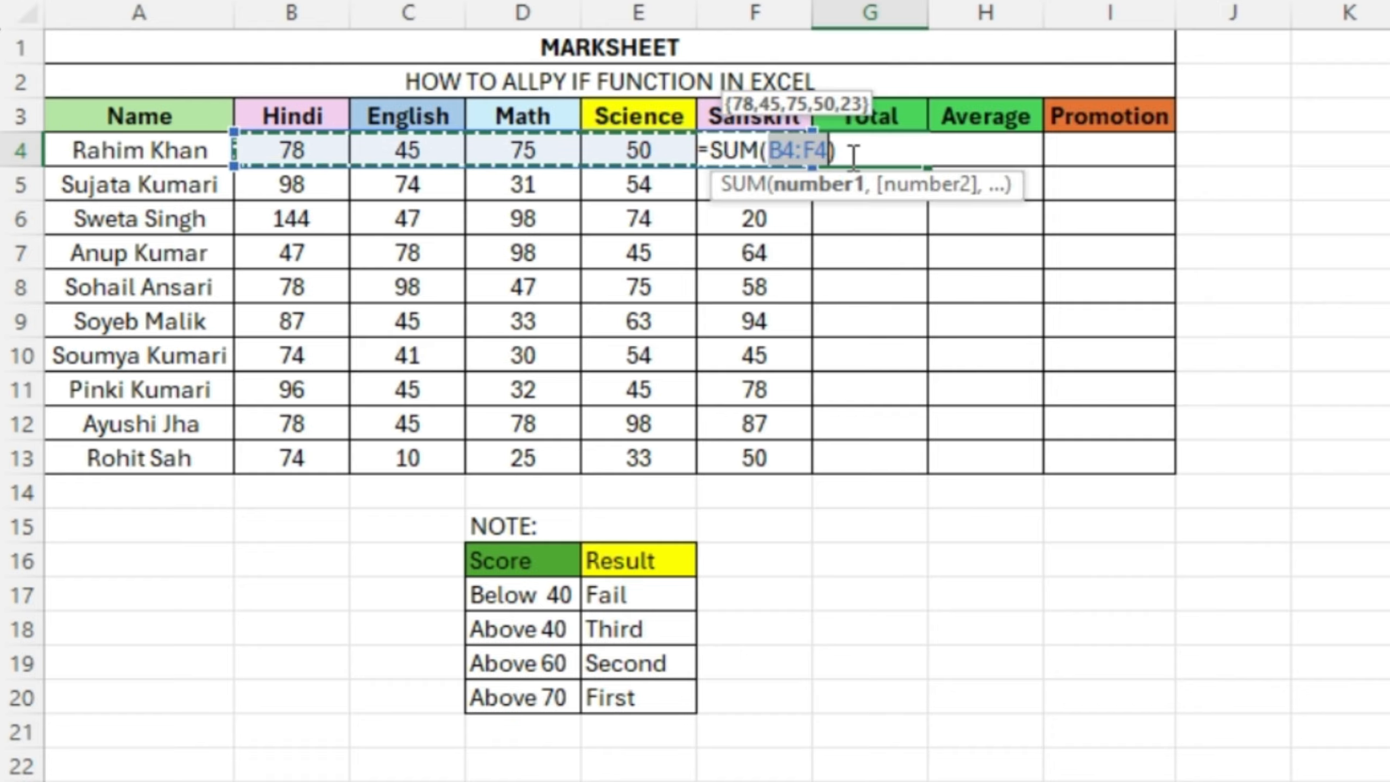
key("Return")
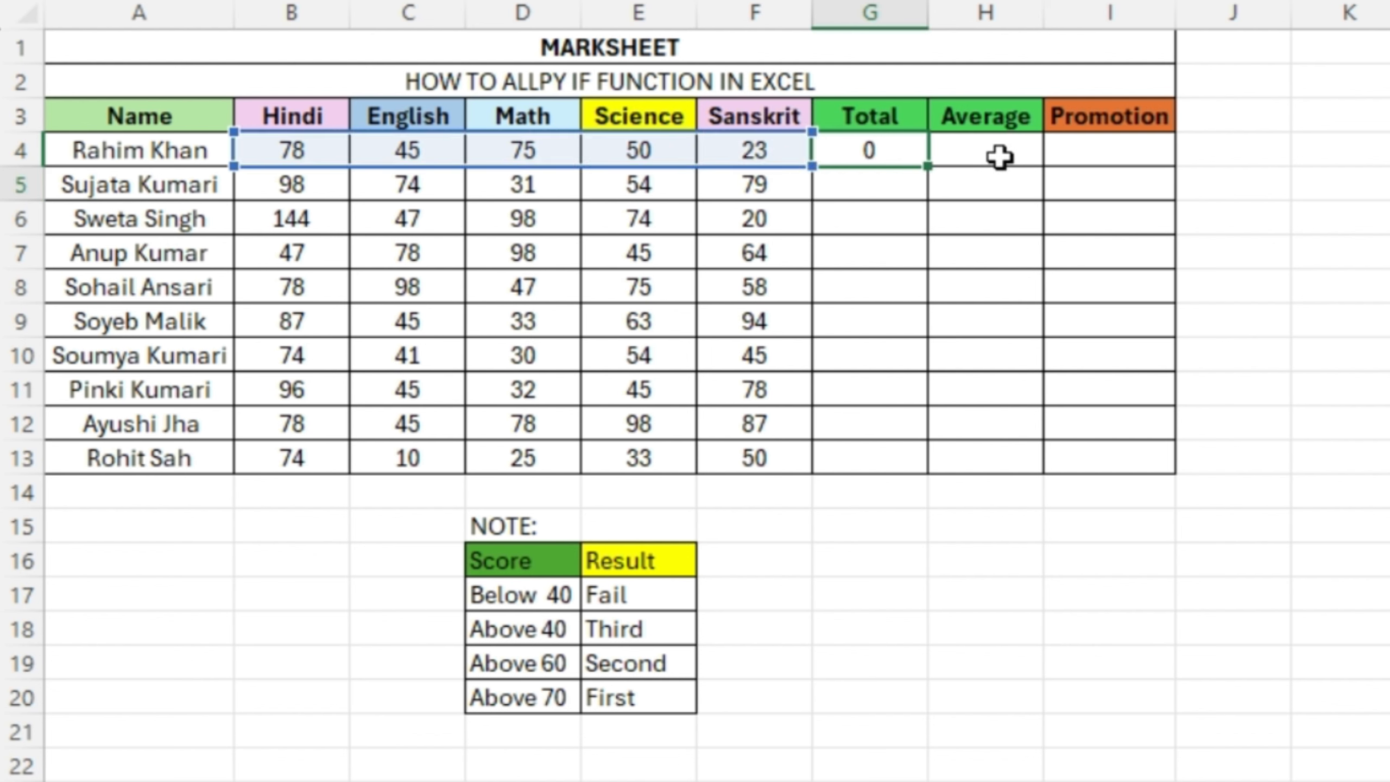
left_click(864, 154)
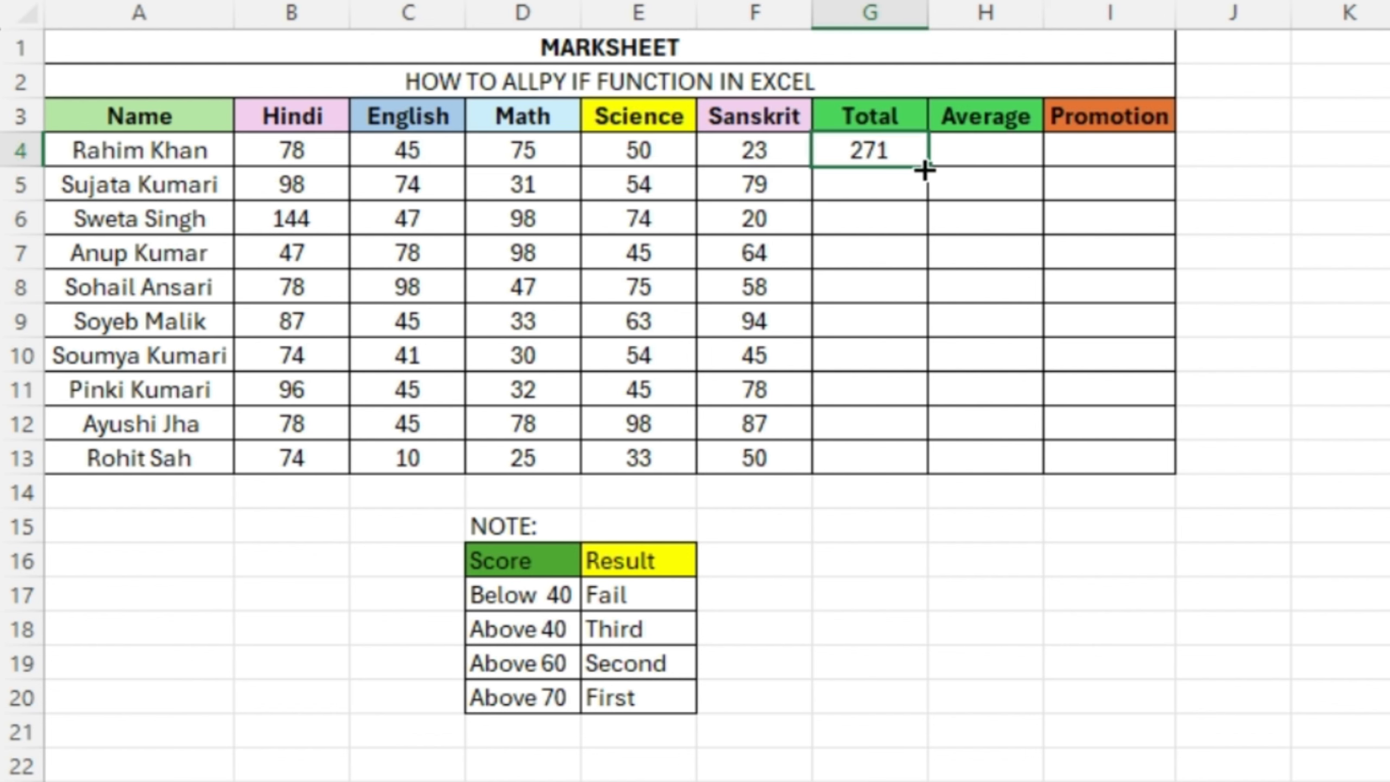
left_click_drag(926, 171, 912, 476)
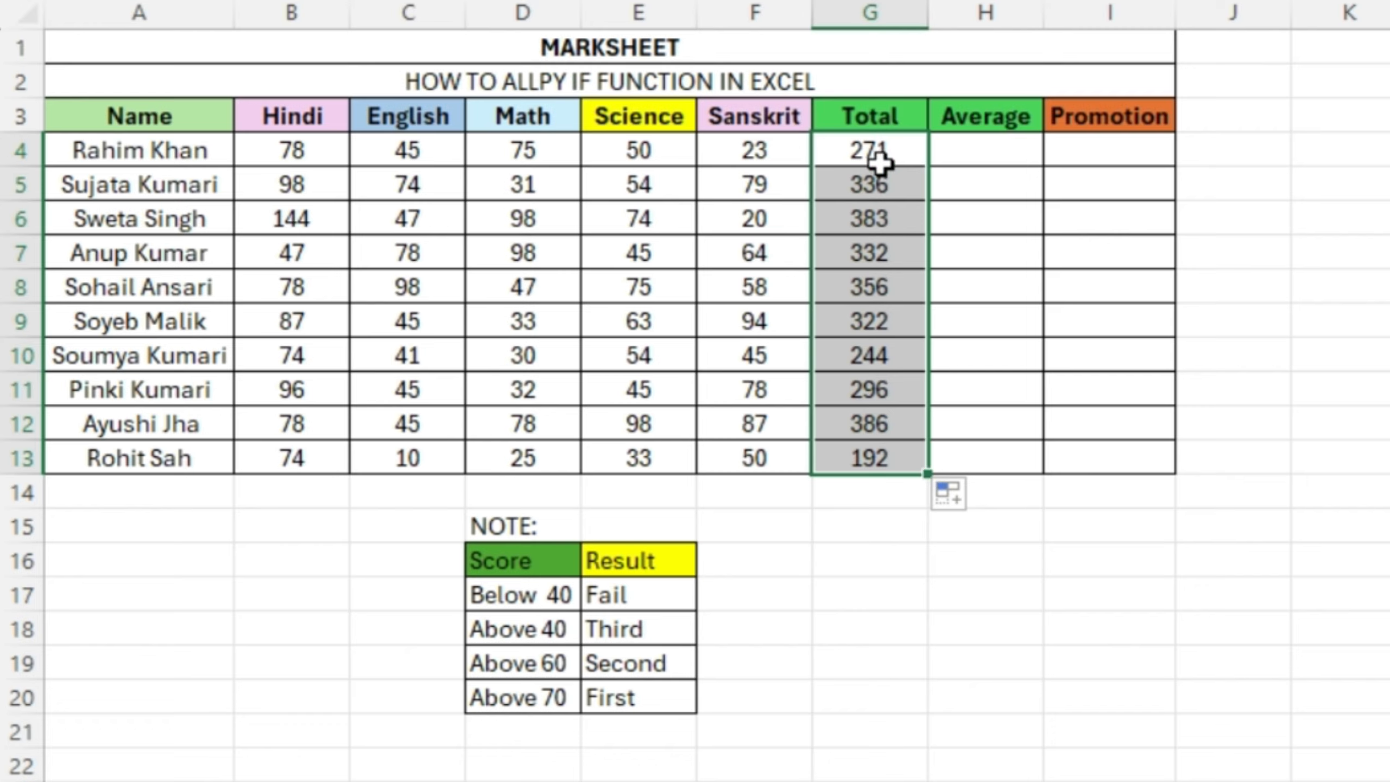
left_click(876, 489)
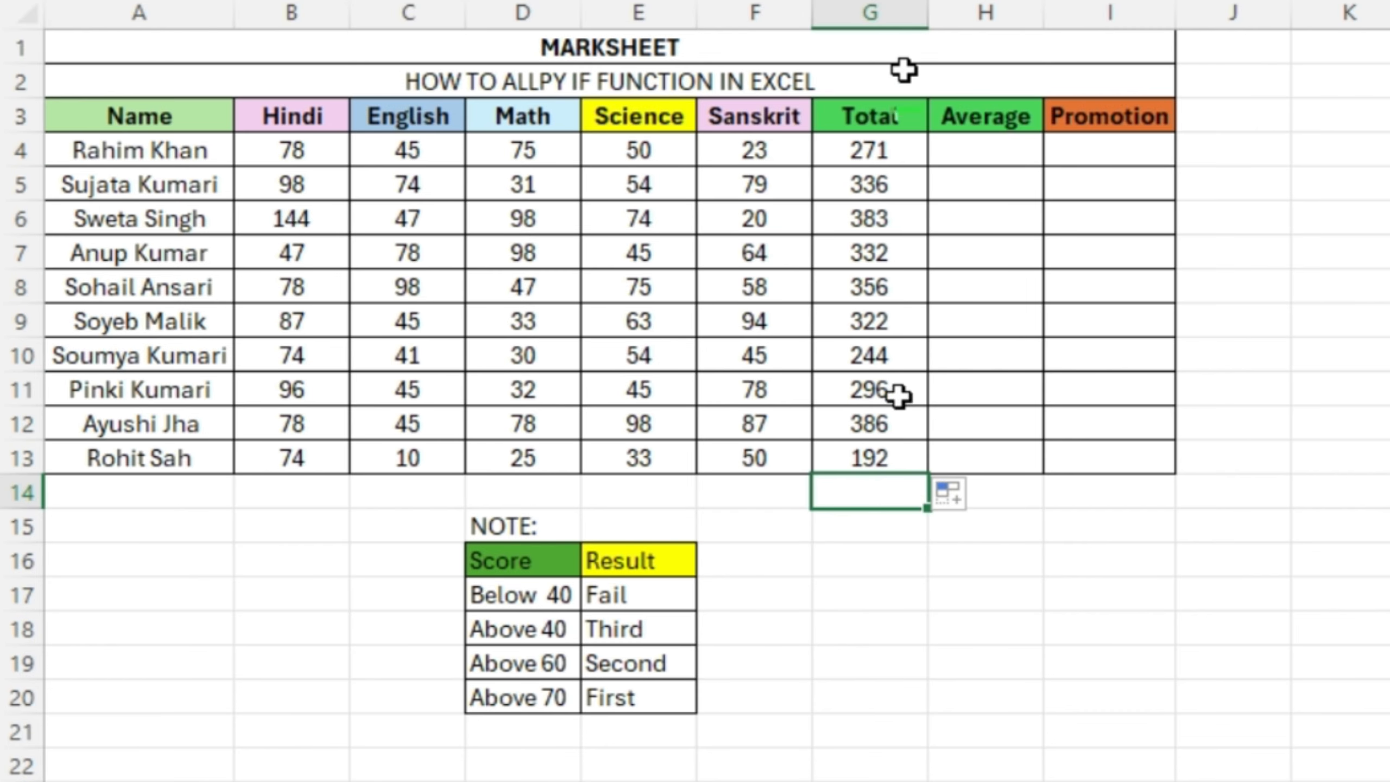
- Calculate the average mark in H4 with =AVERAGE(B4:F4) and fill the formula down to H13
left_click(990, 156)
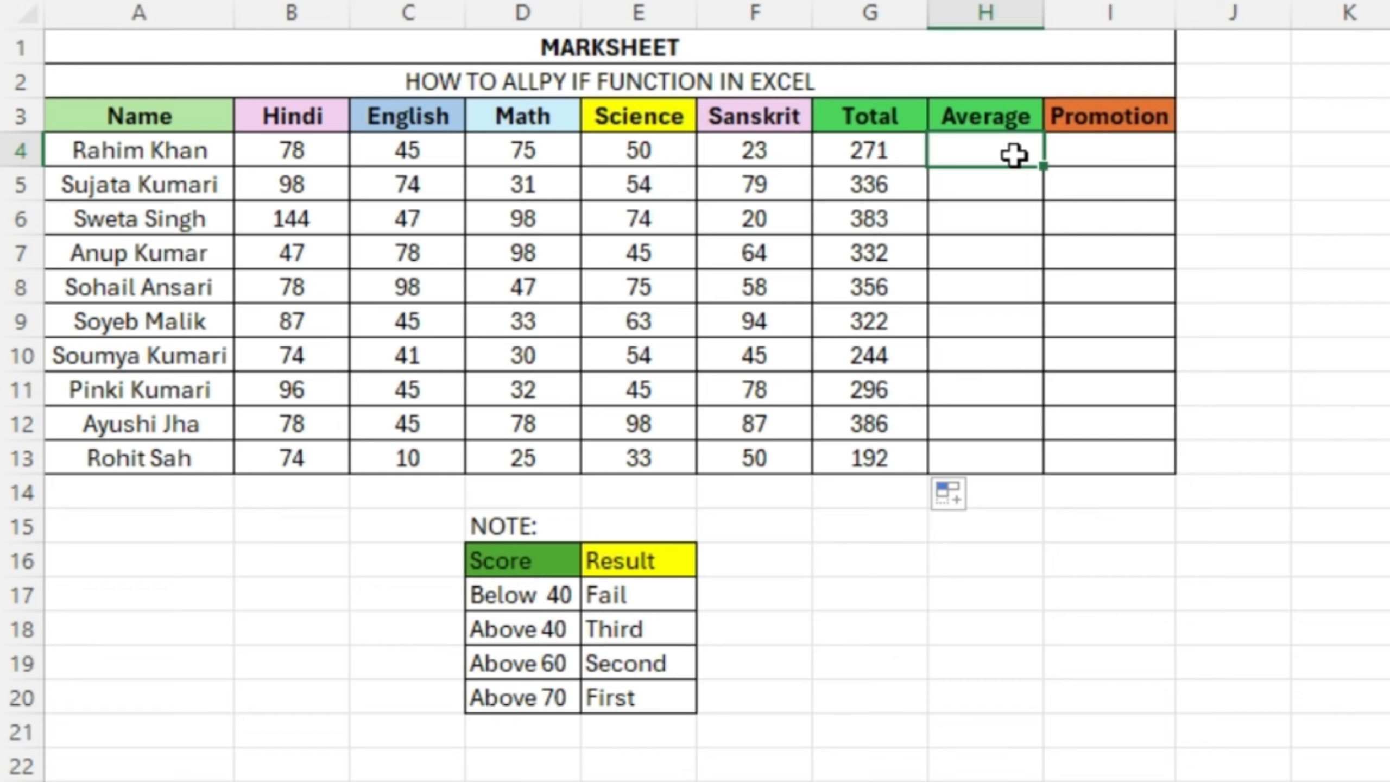
type("=A")
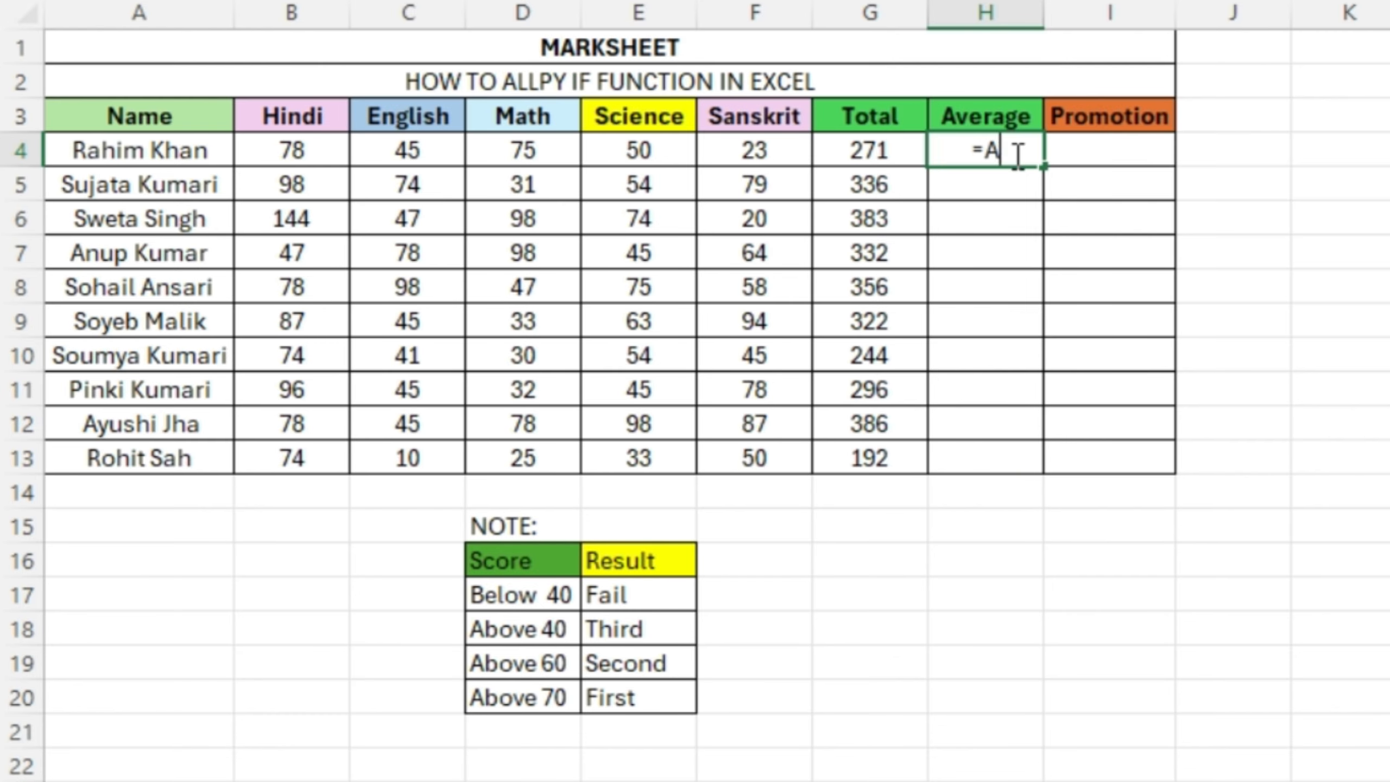
type("VERAGE")
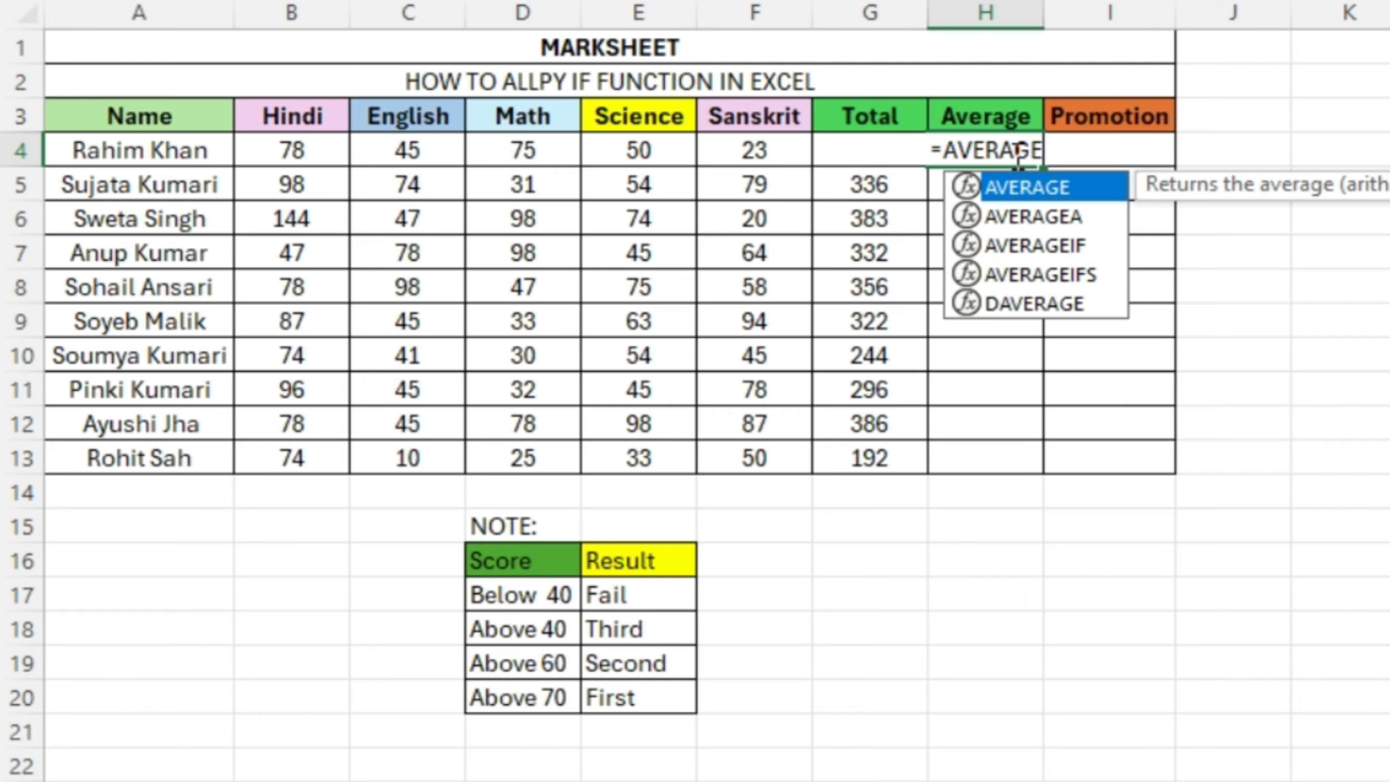
type("(")
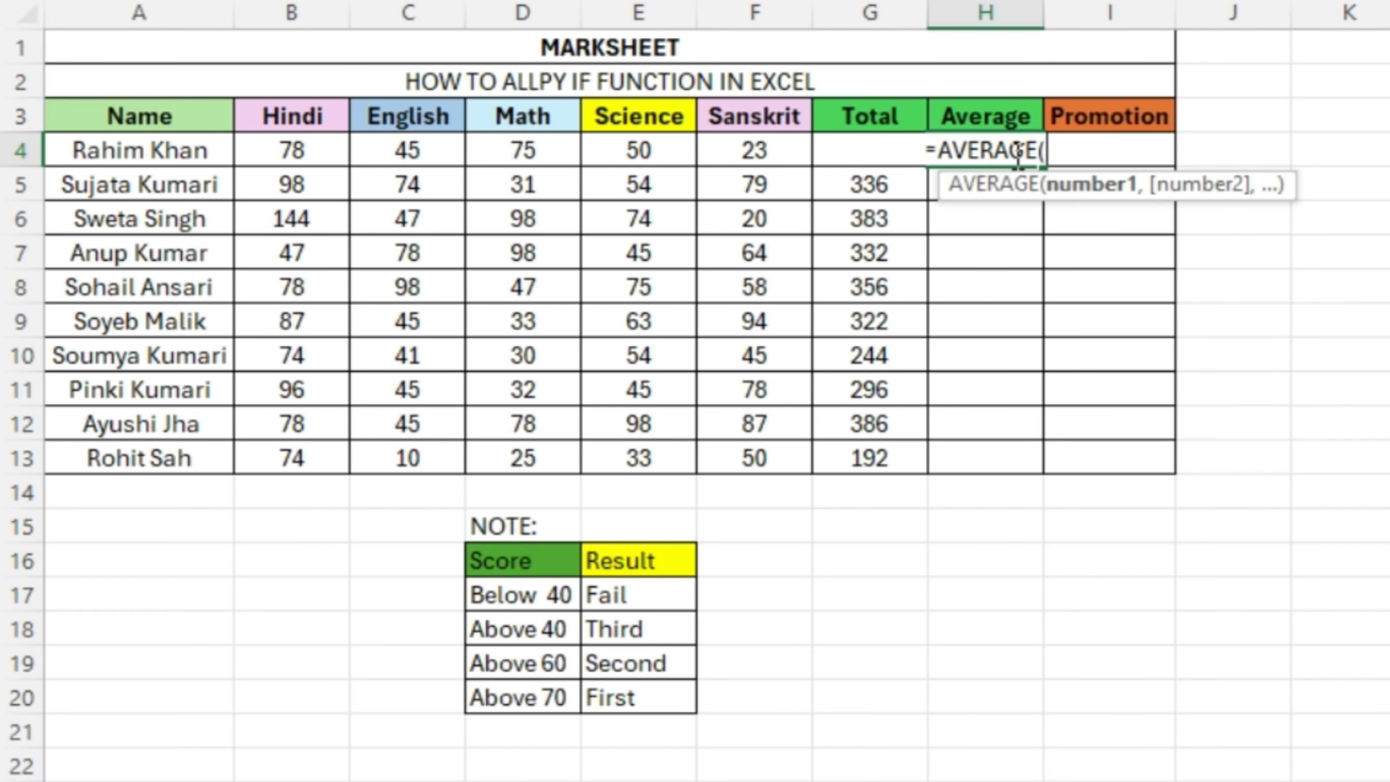
left_click(270, 151)
left_click_drag(271, 151, 743, 145)
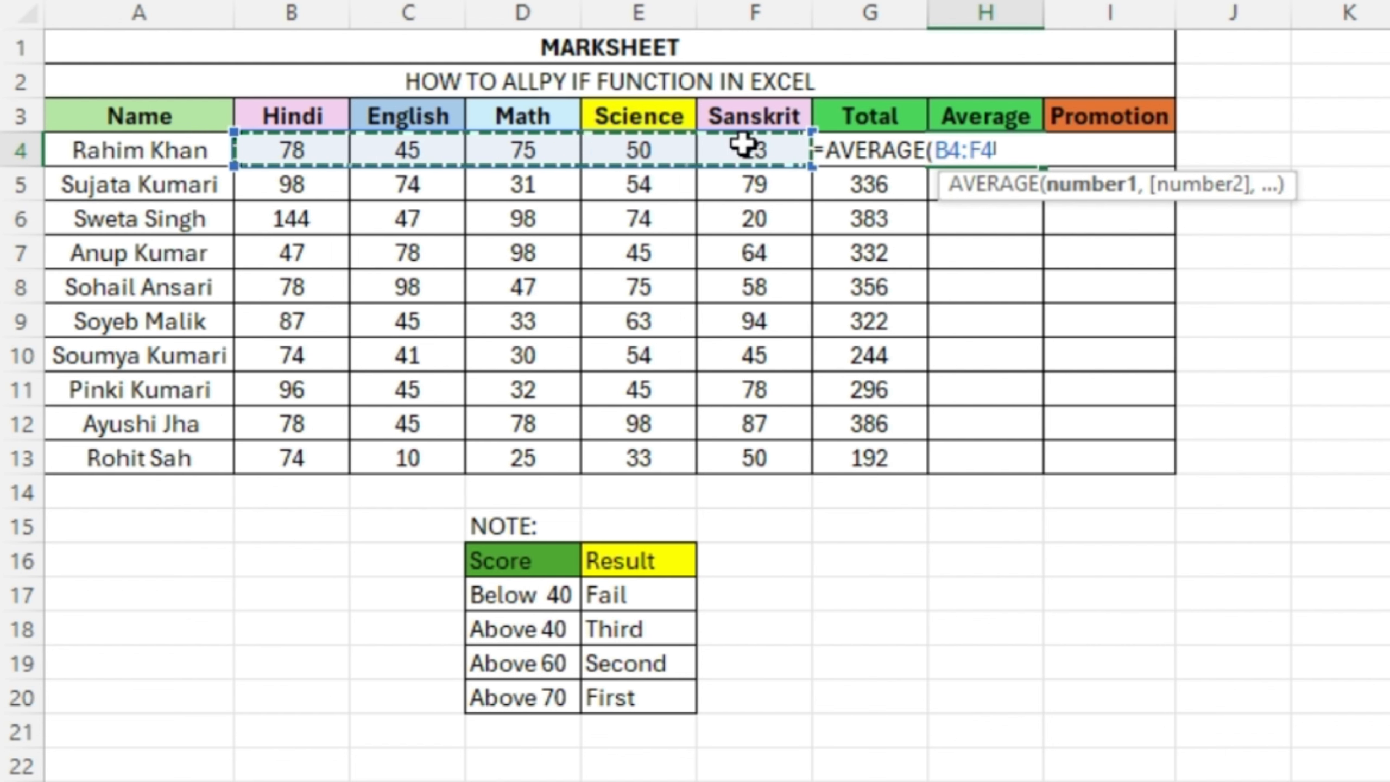
type(")")
key("Return")
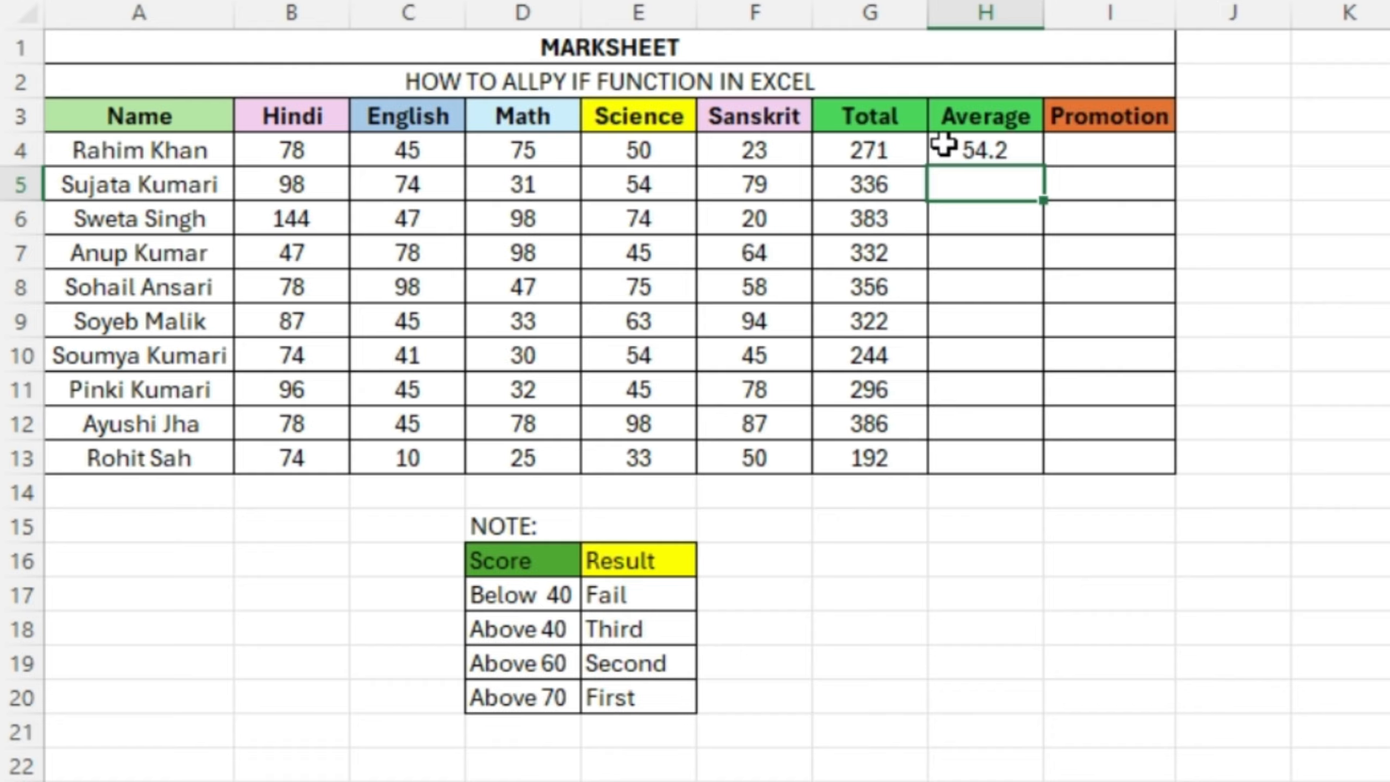
left_click(1031, 156)
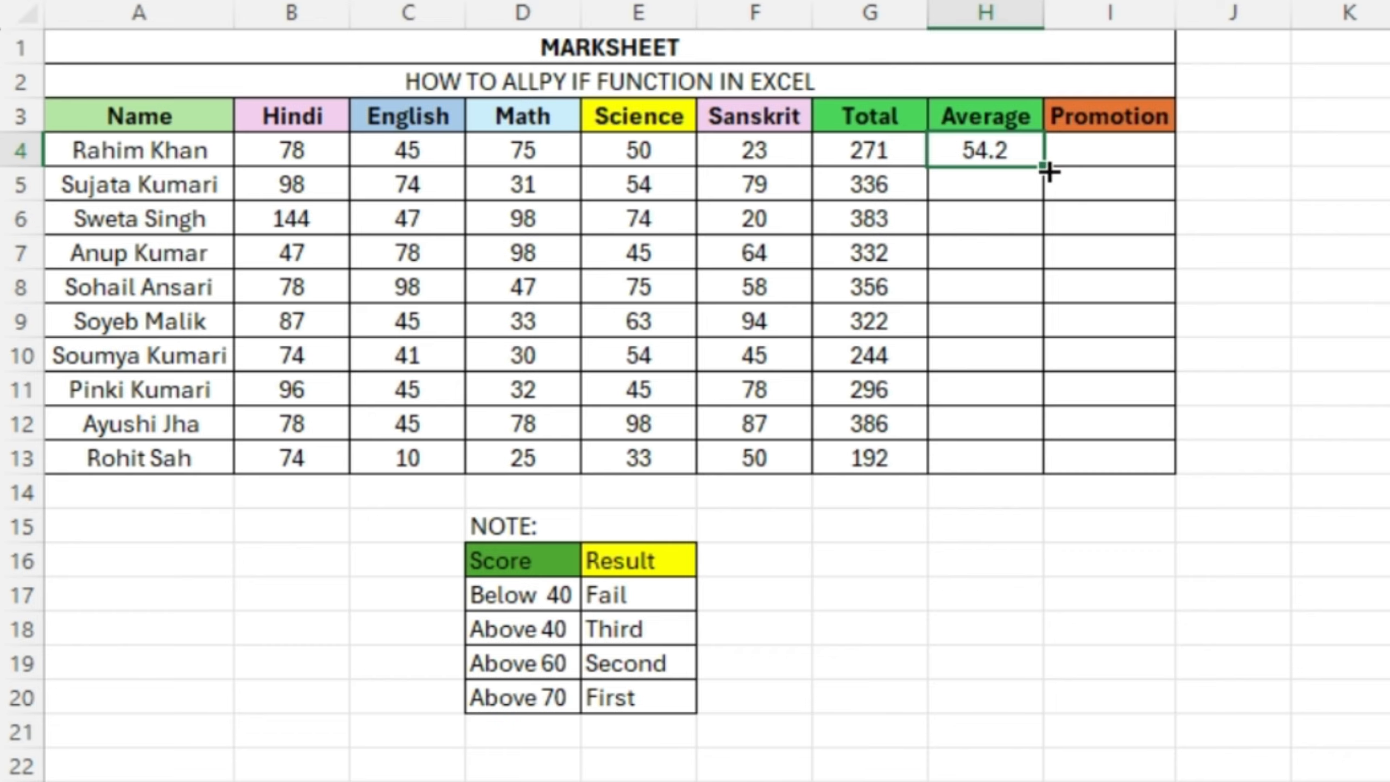
left_click_drag(1046, 172, 1028, 472)
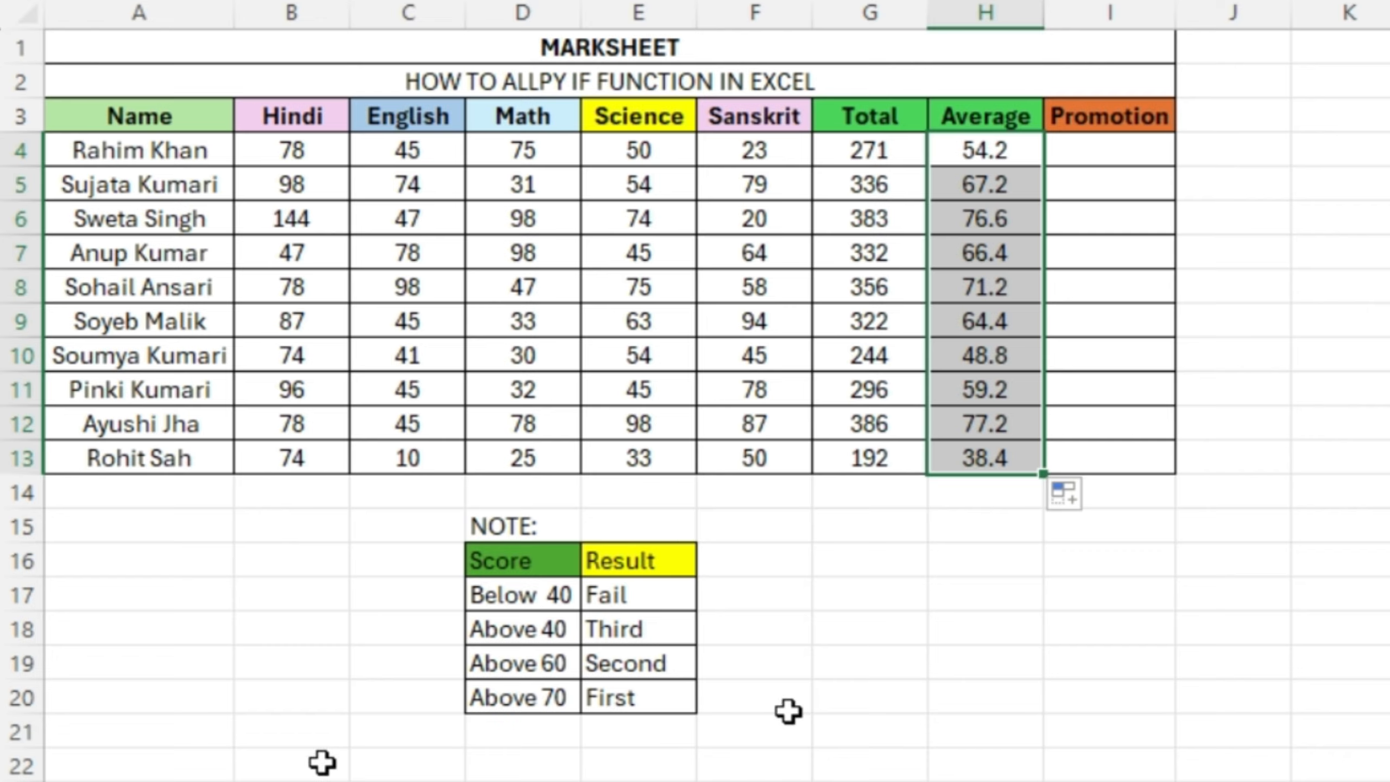
- Begin an IF formula in Promotion cell I4 that returns "FIRST" when H4>=70
left_click(1122, 147)
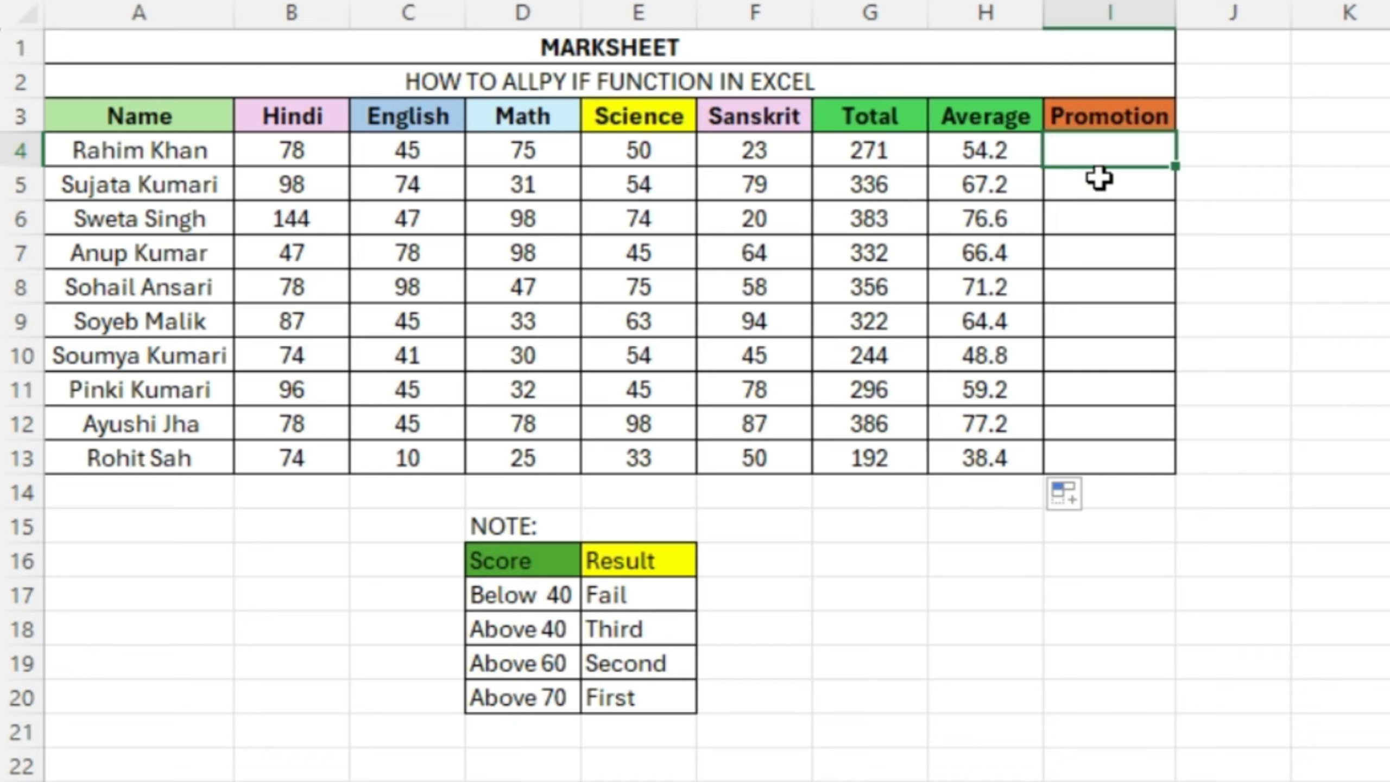
left_click(1117, 145)
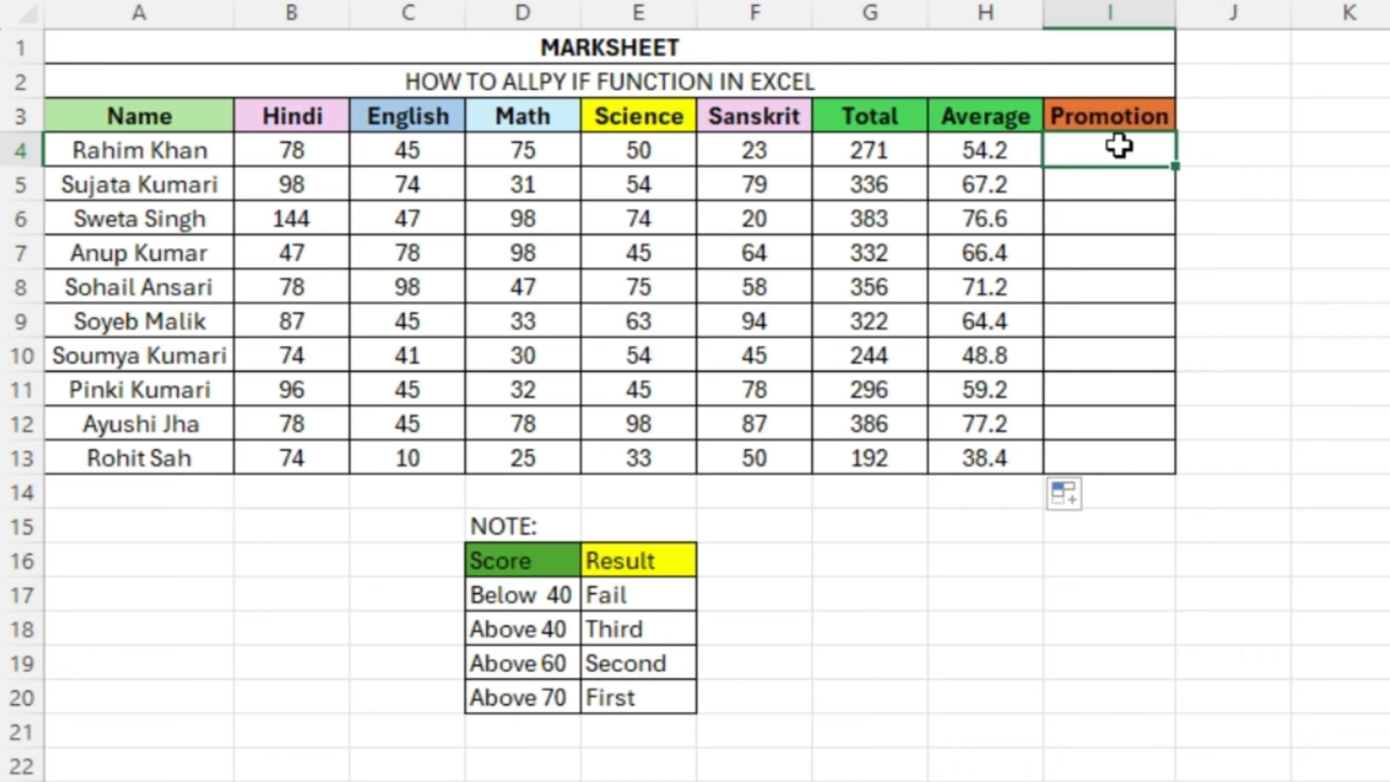
double_click(1123, 145)
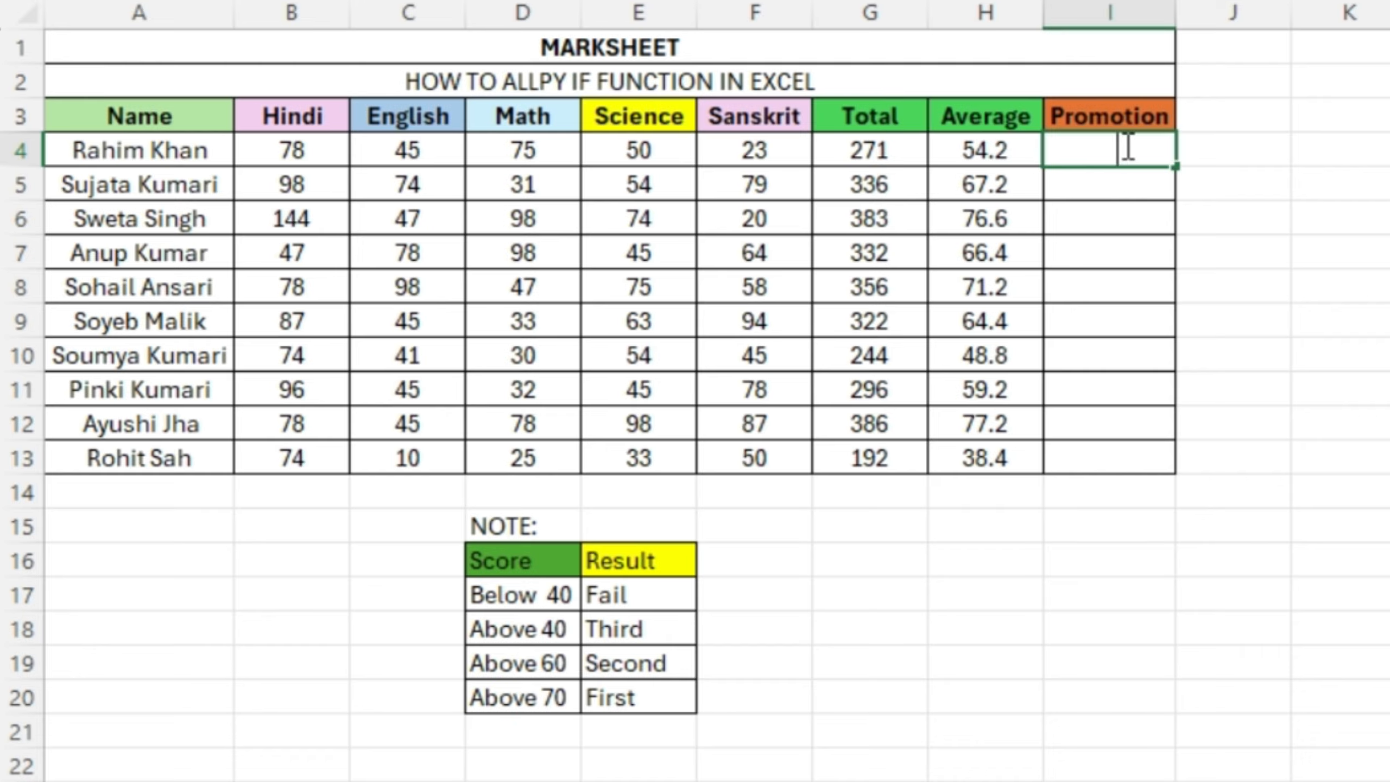
type("=IF")
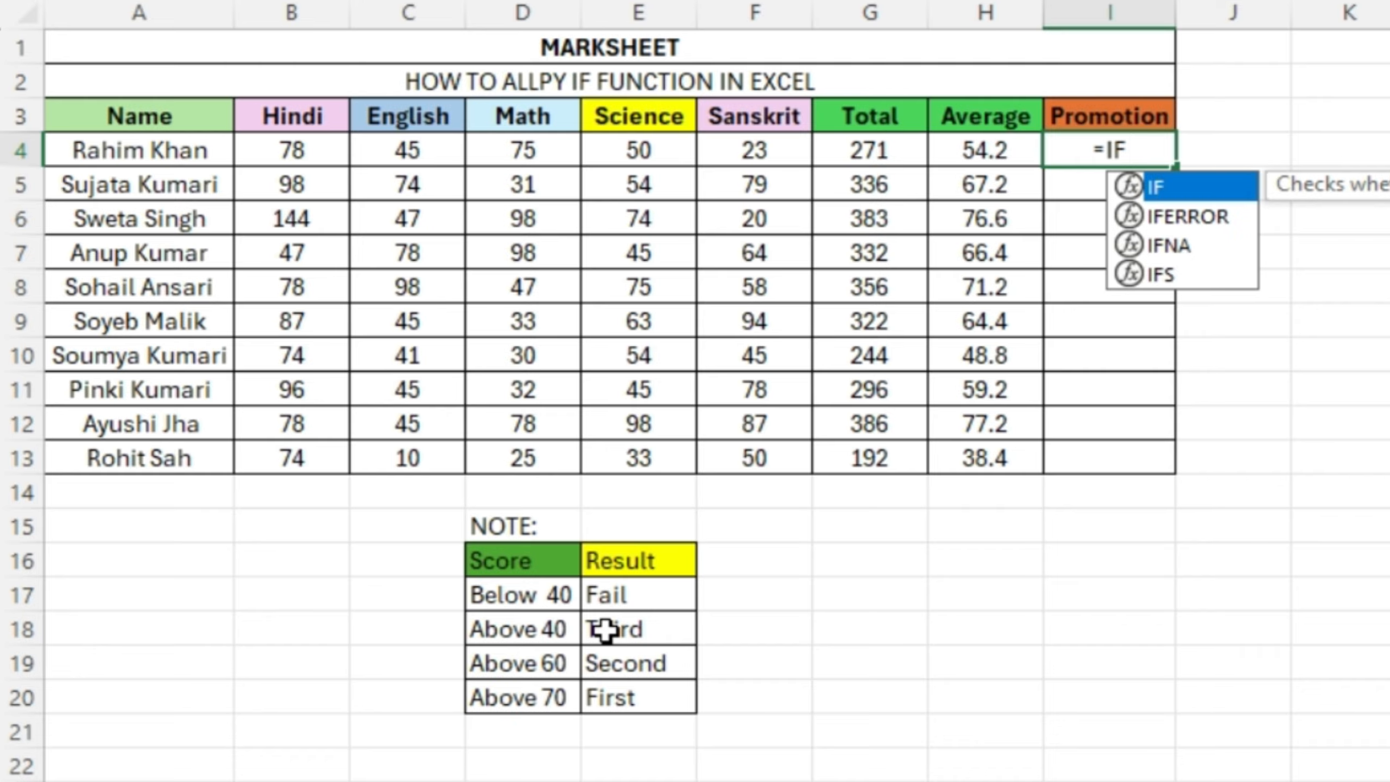
type("(")
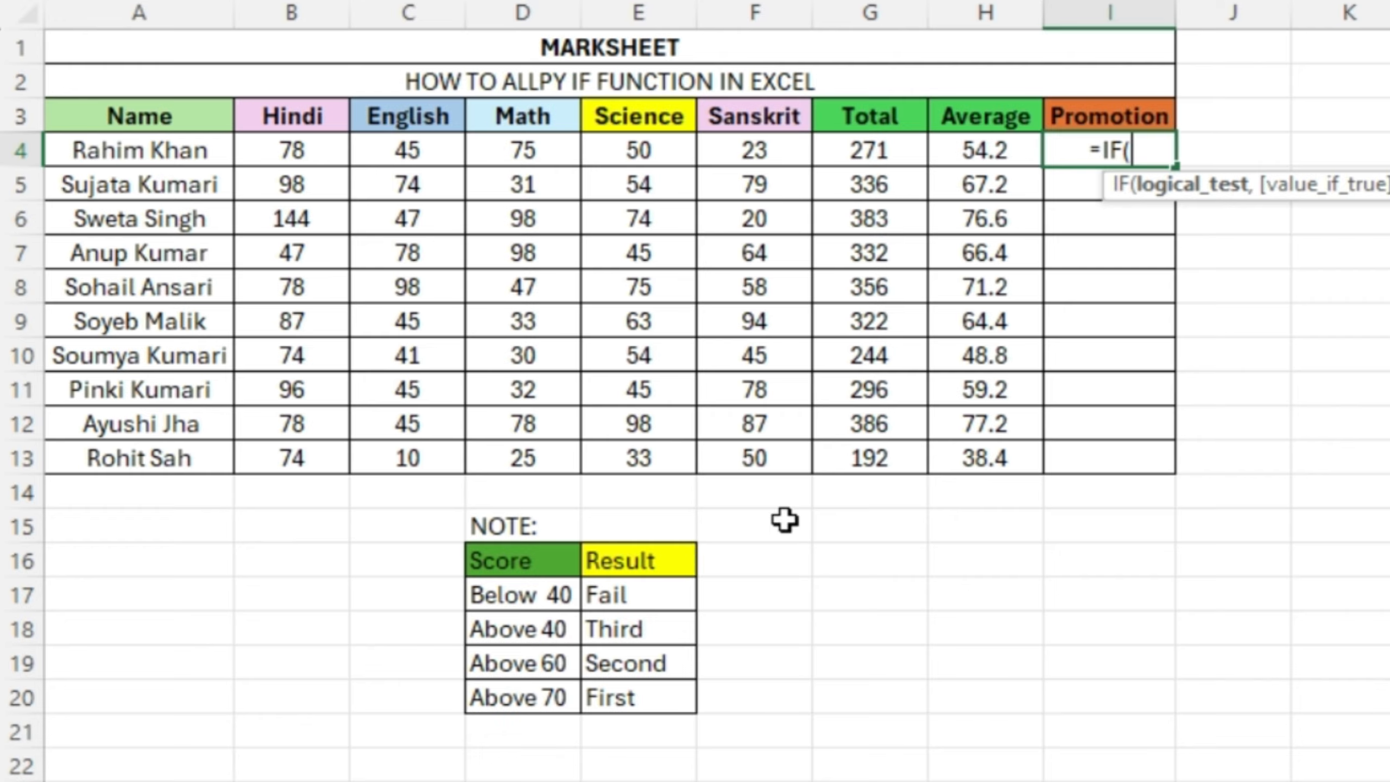
left_click(980, 152)
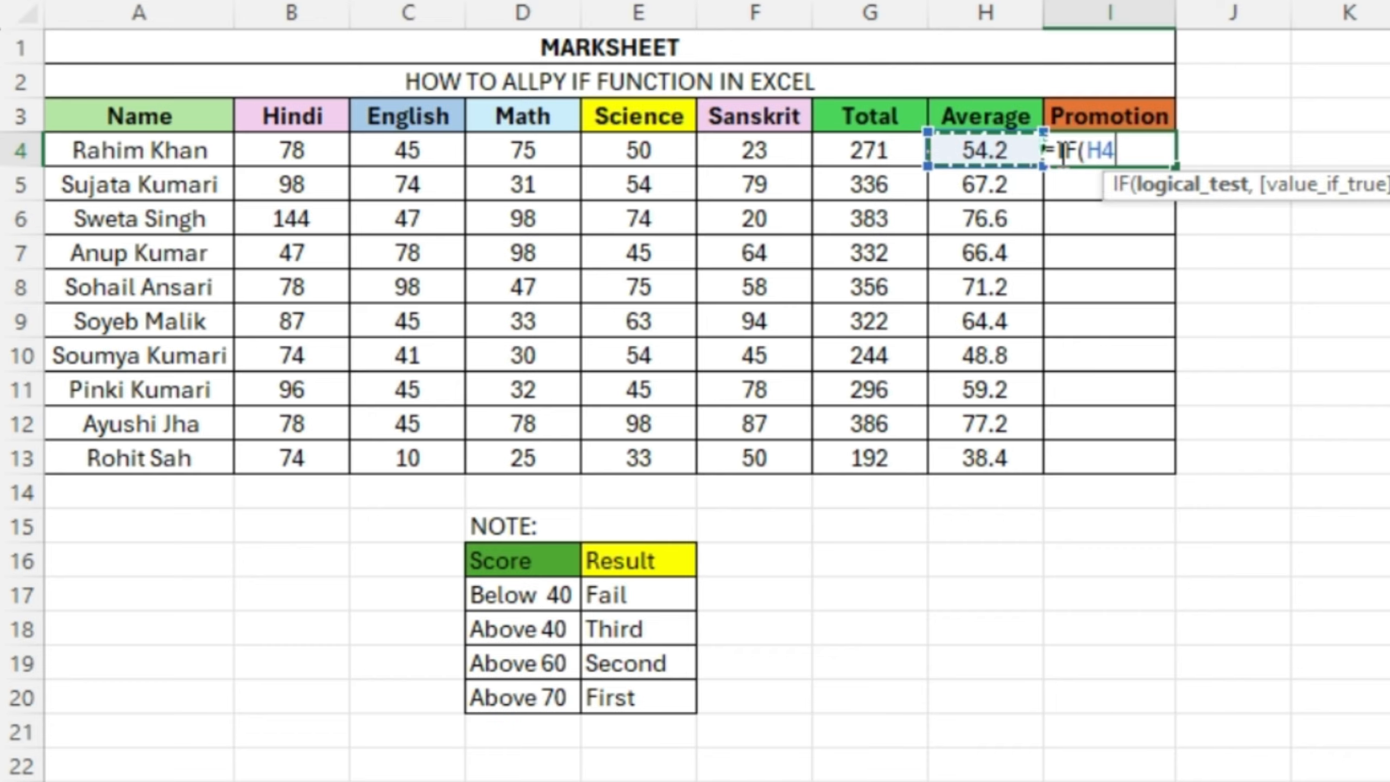
left_click(1139, 152)
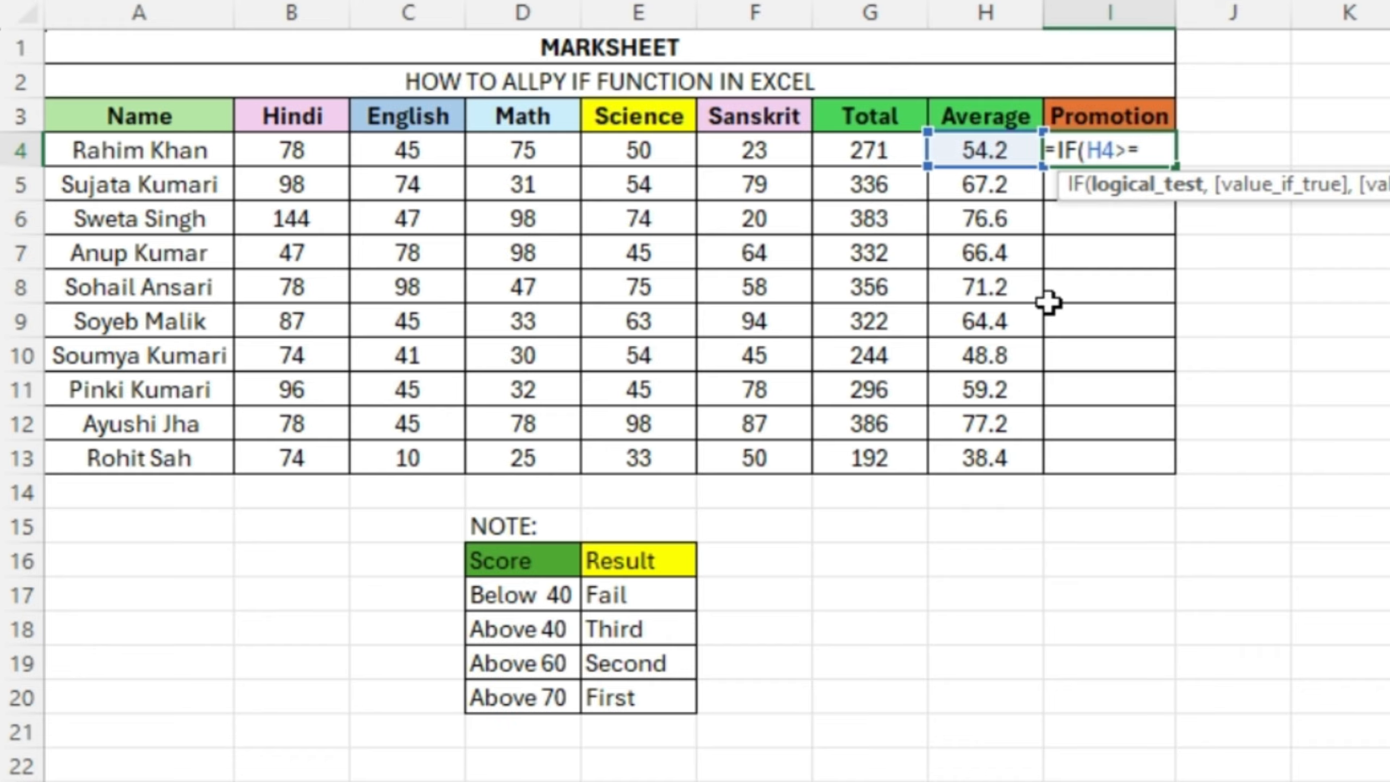
left_click(1150, 141)
type("70")
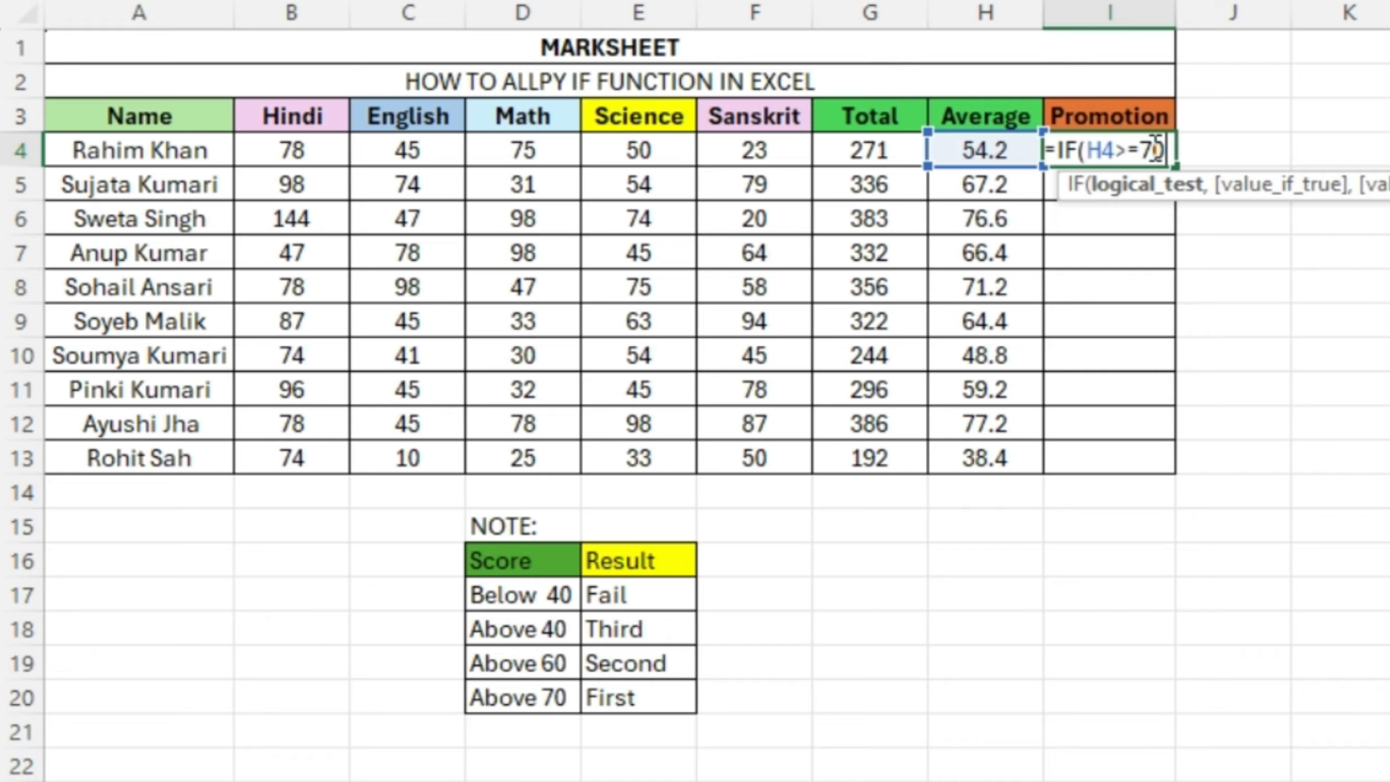
type(",\"")
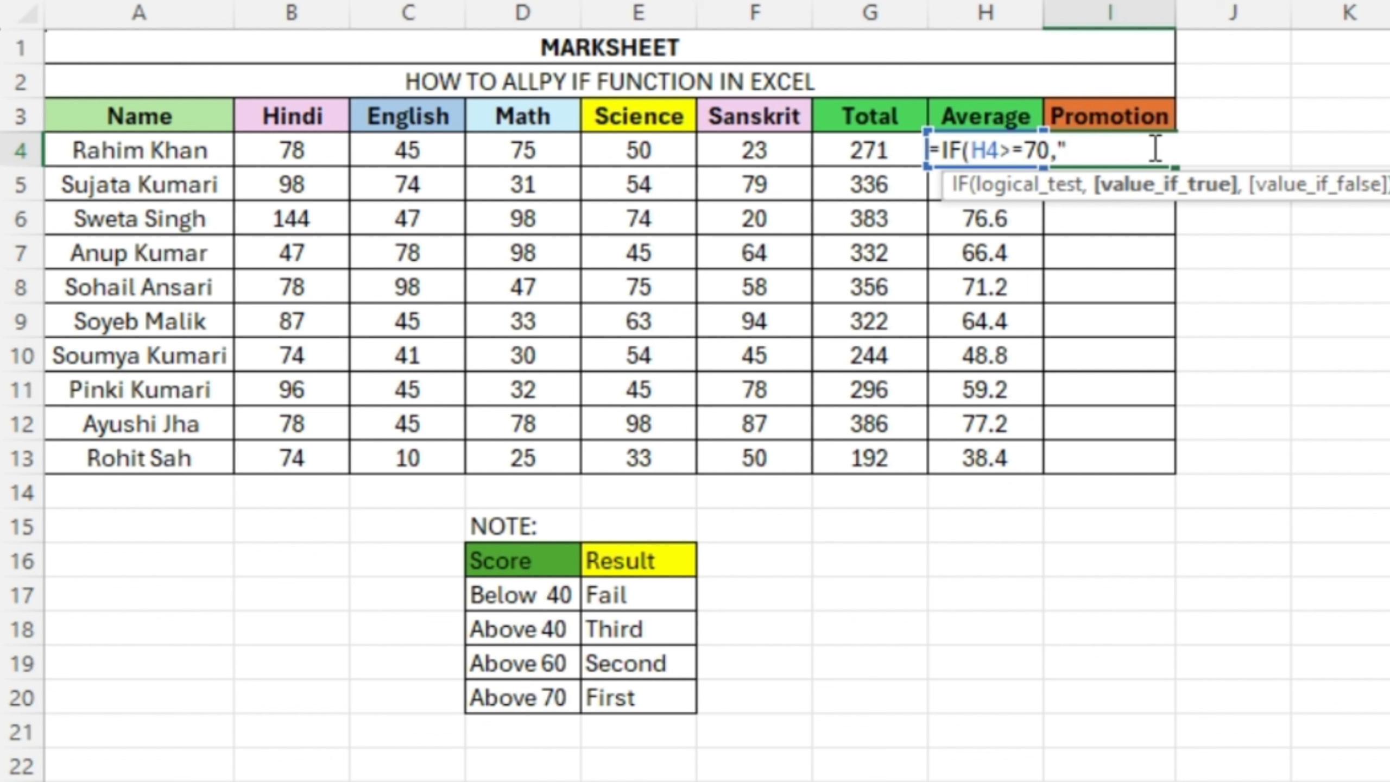
type("FIRST\",")
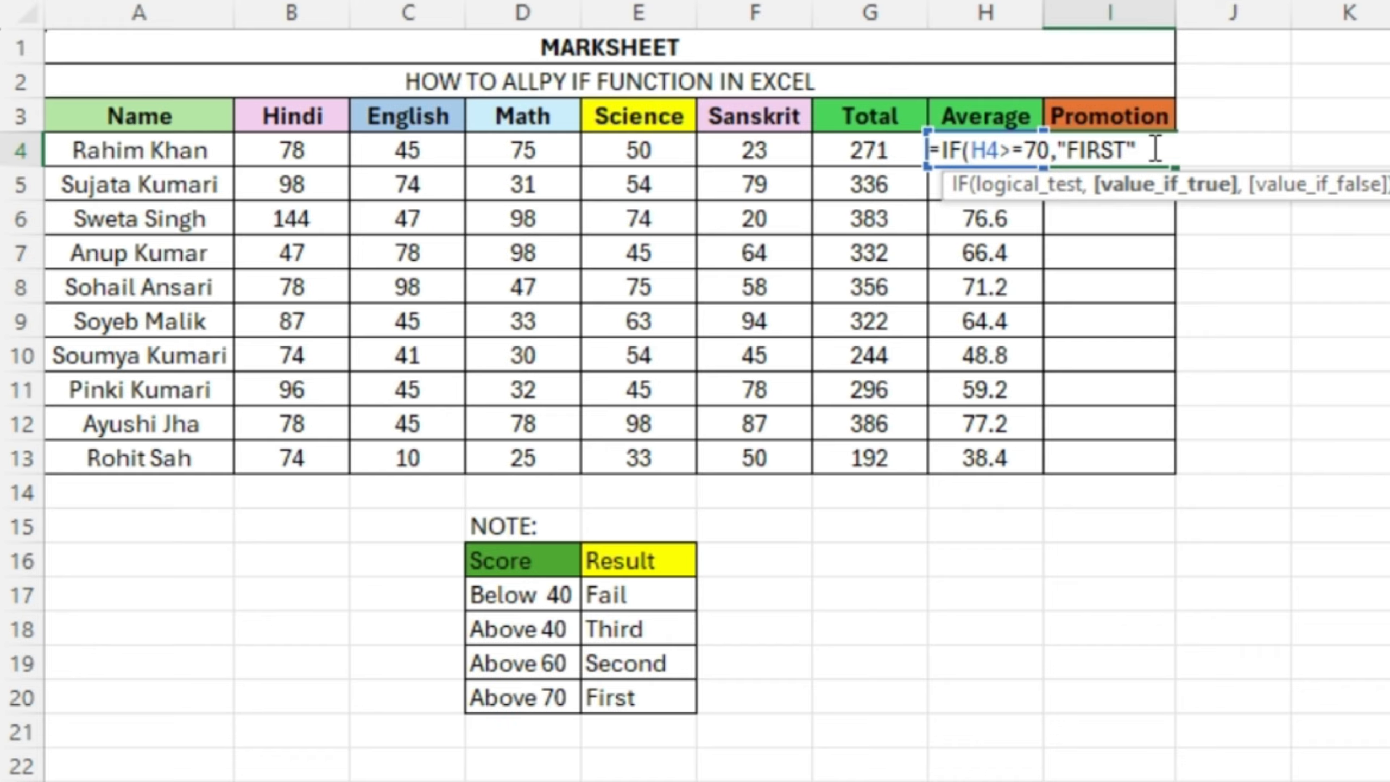
- Nest a second IF in the I4 formula that returns "SECOND" when H4>=60
type("IF")
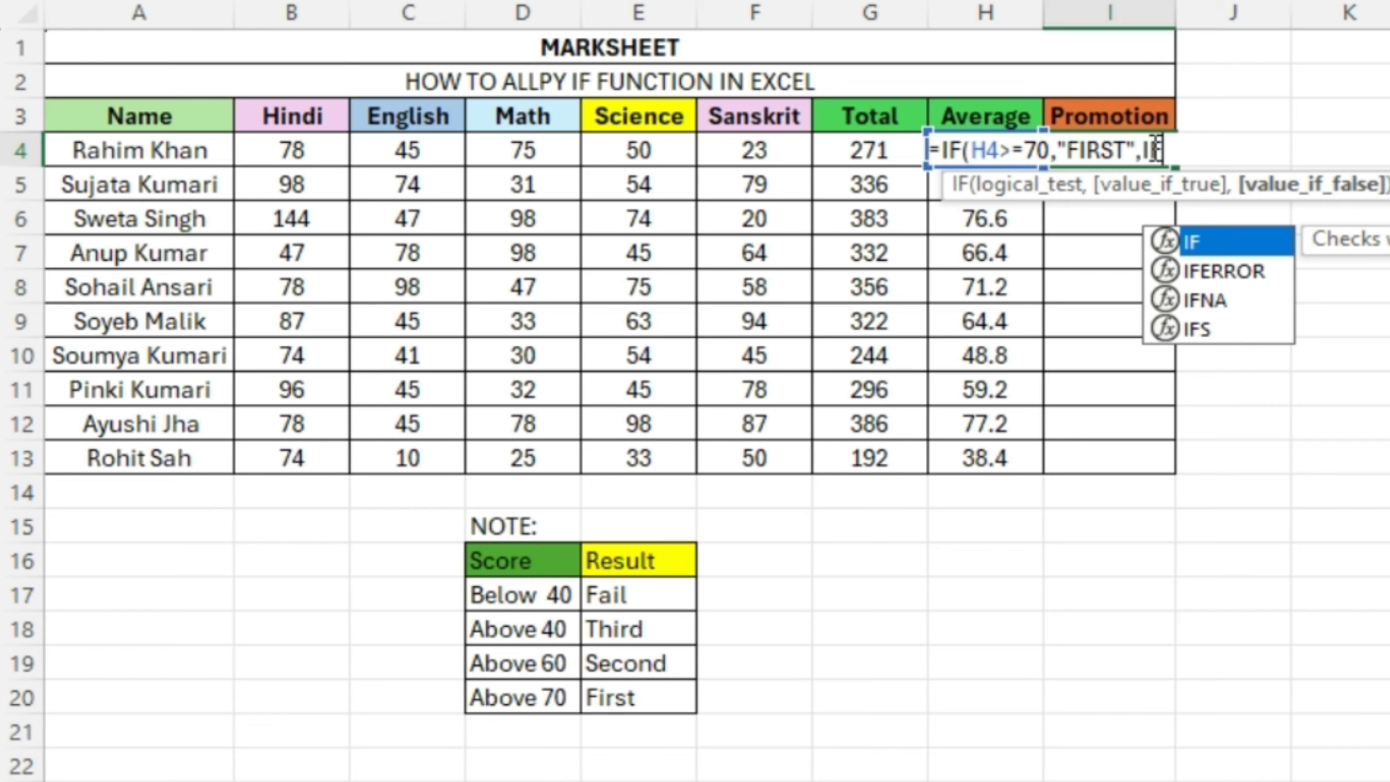
type("(H4")
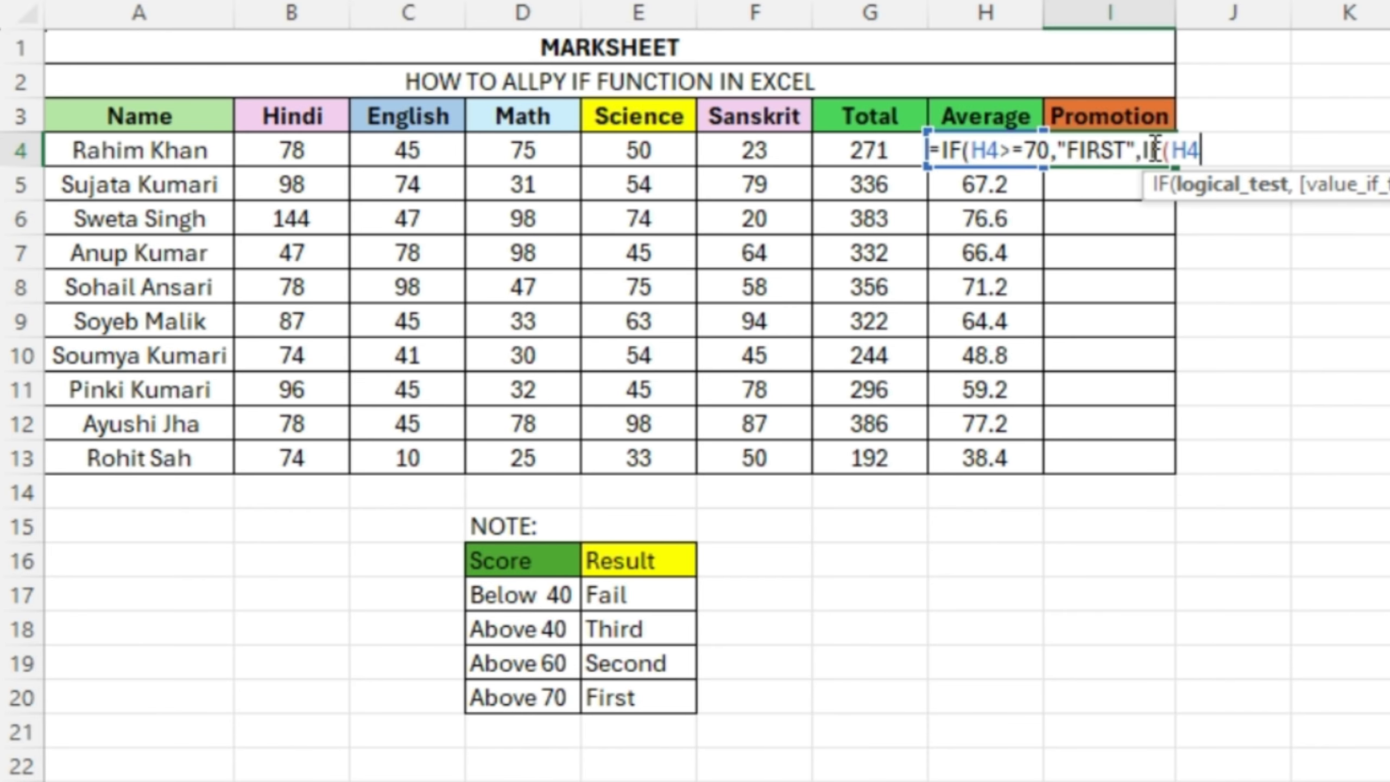
type("<")
key("BackSpace")
type(">=60")
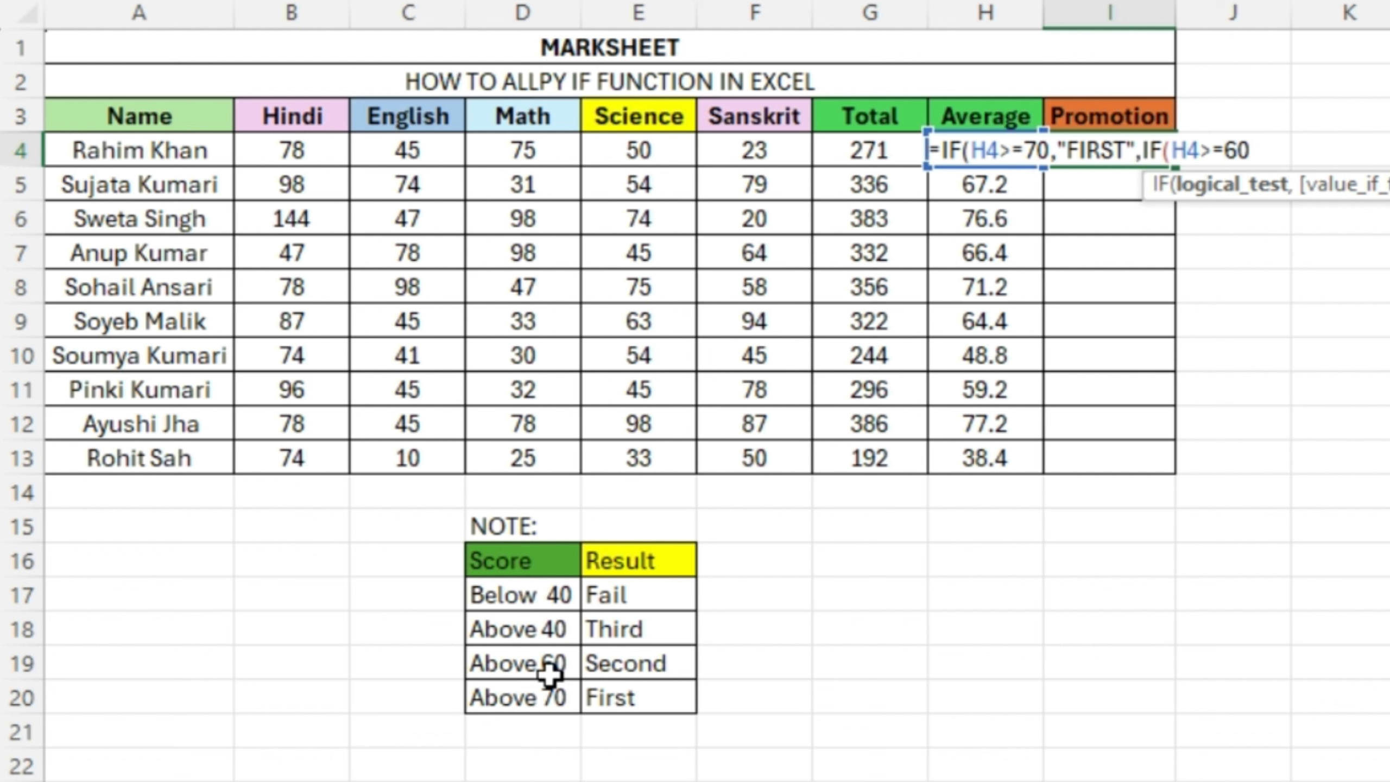
type(",\"")
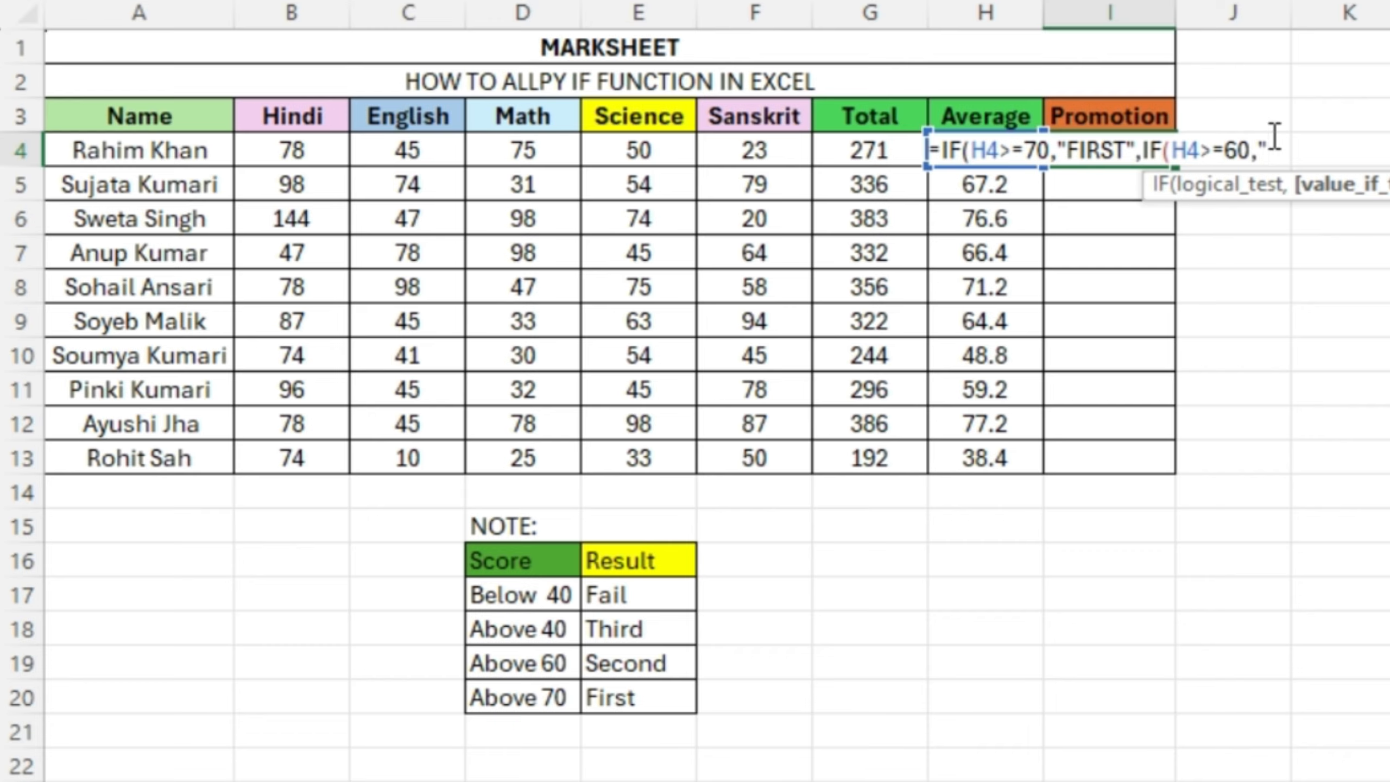
type("SECOND")
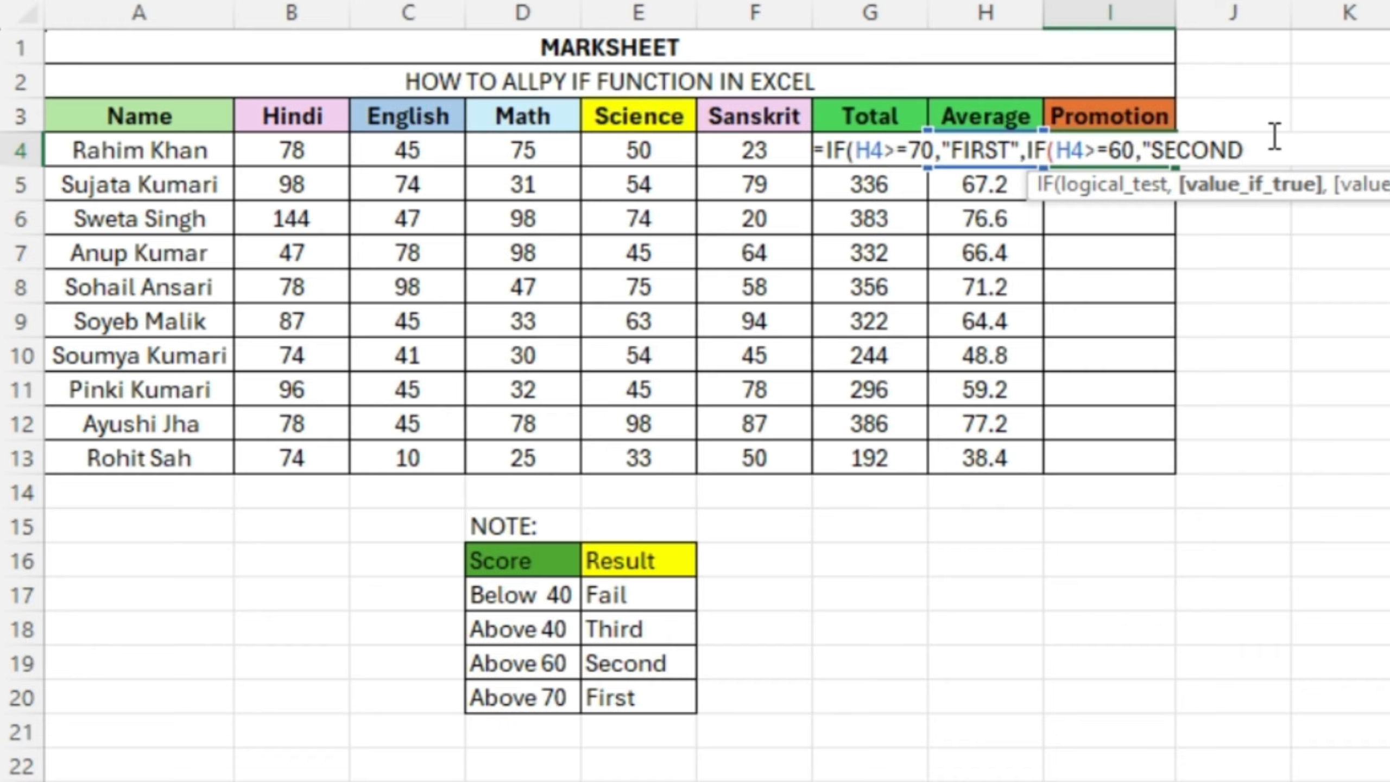
type("\",")
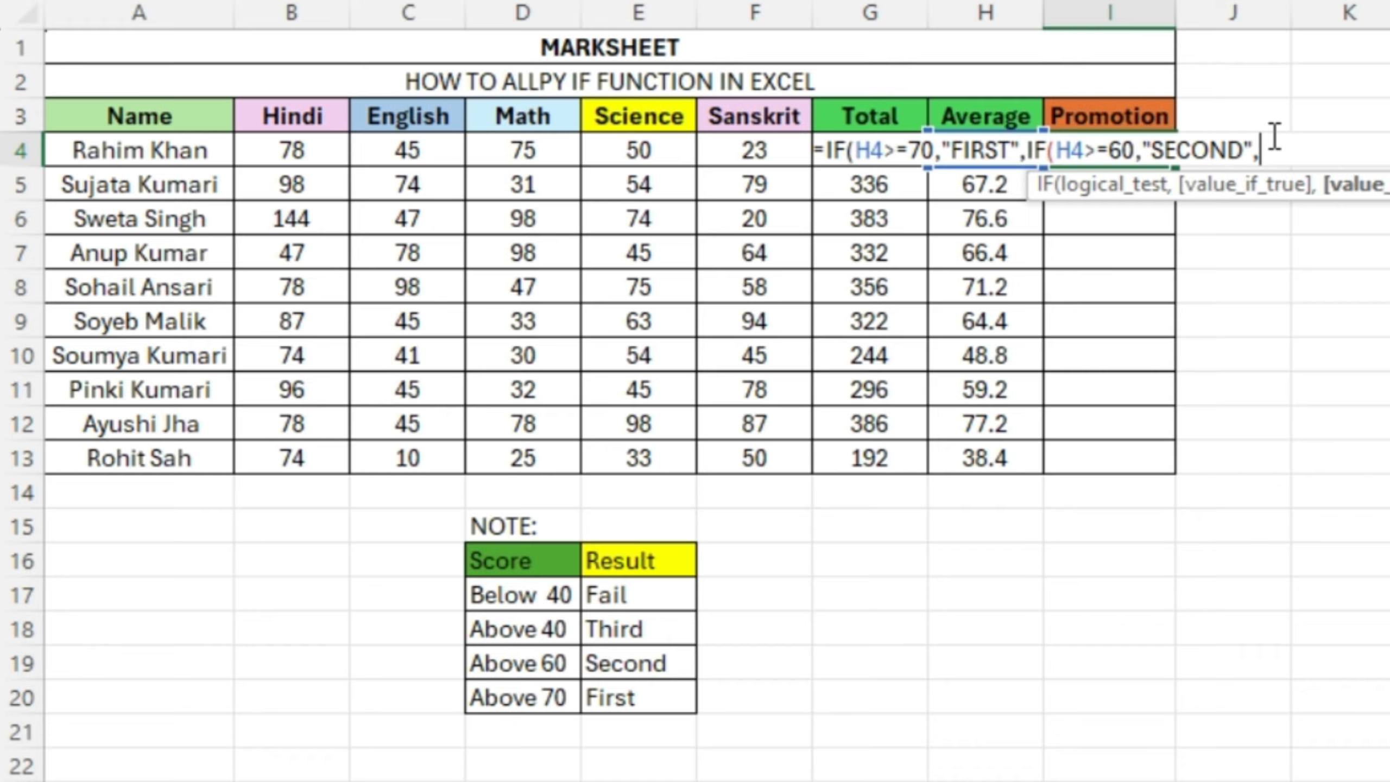
- Nest a third IF in the I4 formula that returns "THIRD" when H4>=40
type("IF(")
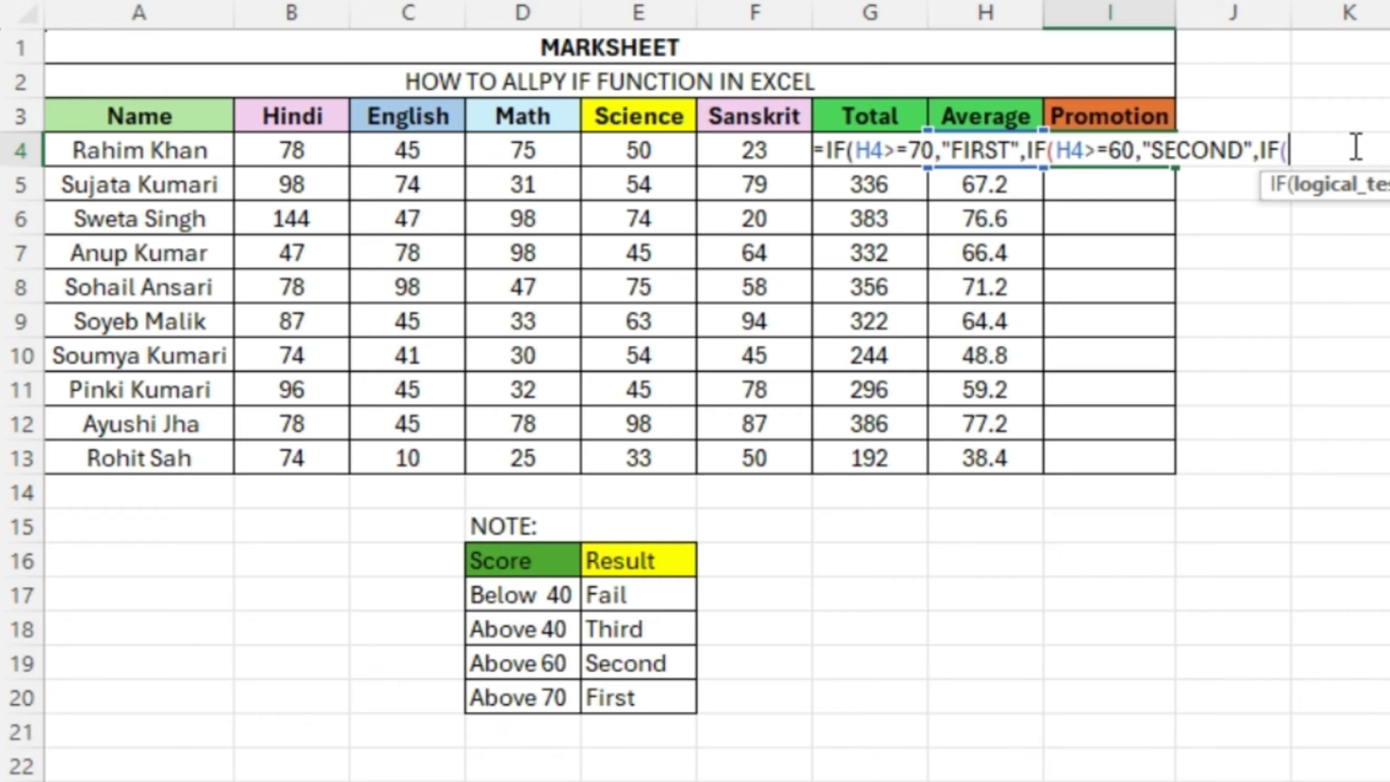
type("H4>=40,\"")
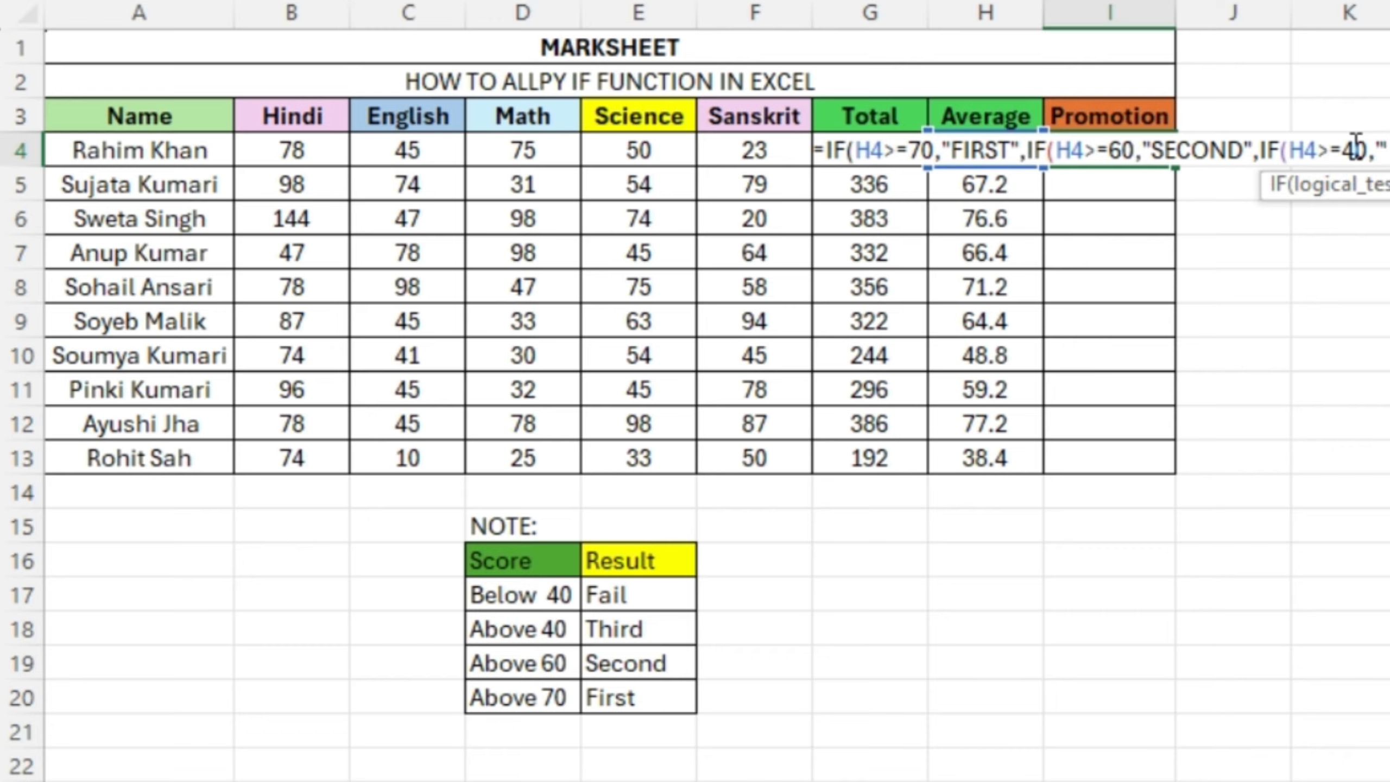
type("THIR")
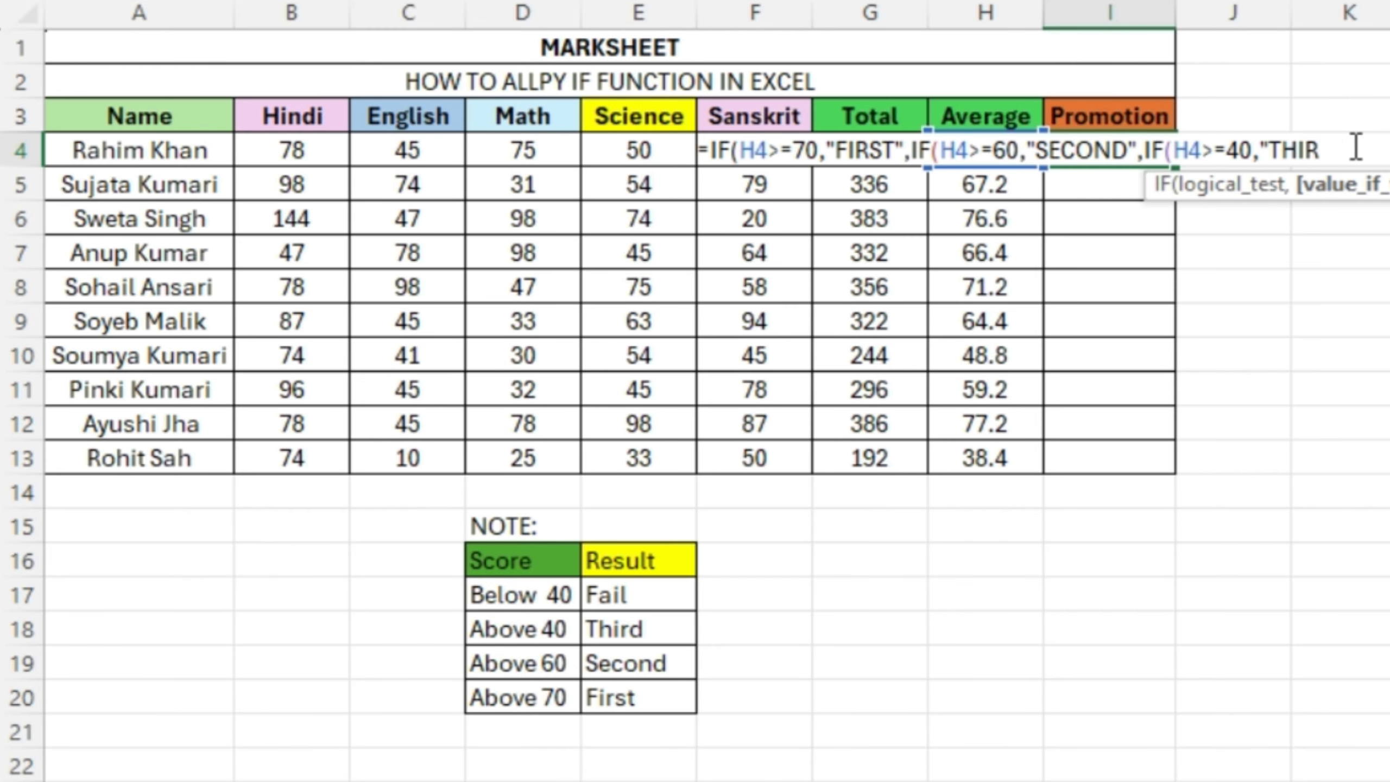
type("D\",")
- Complete the I4 formula with a fourth nested IF that returns "FAIL" when H4<40, and fill it down to I13
type("IF")
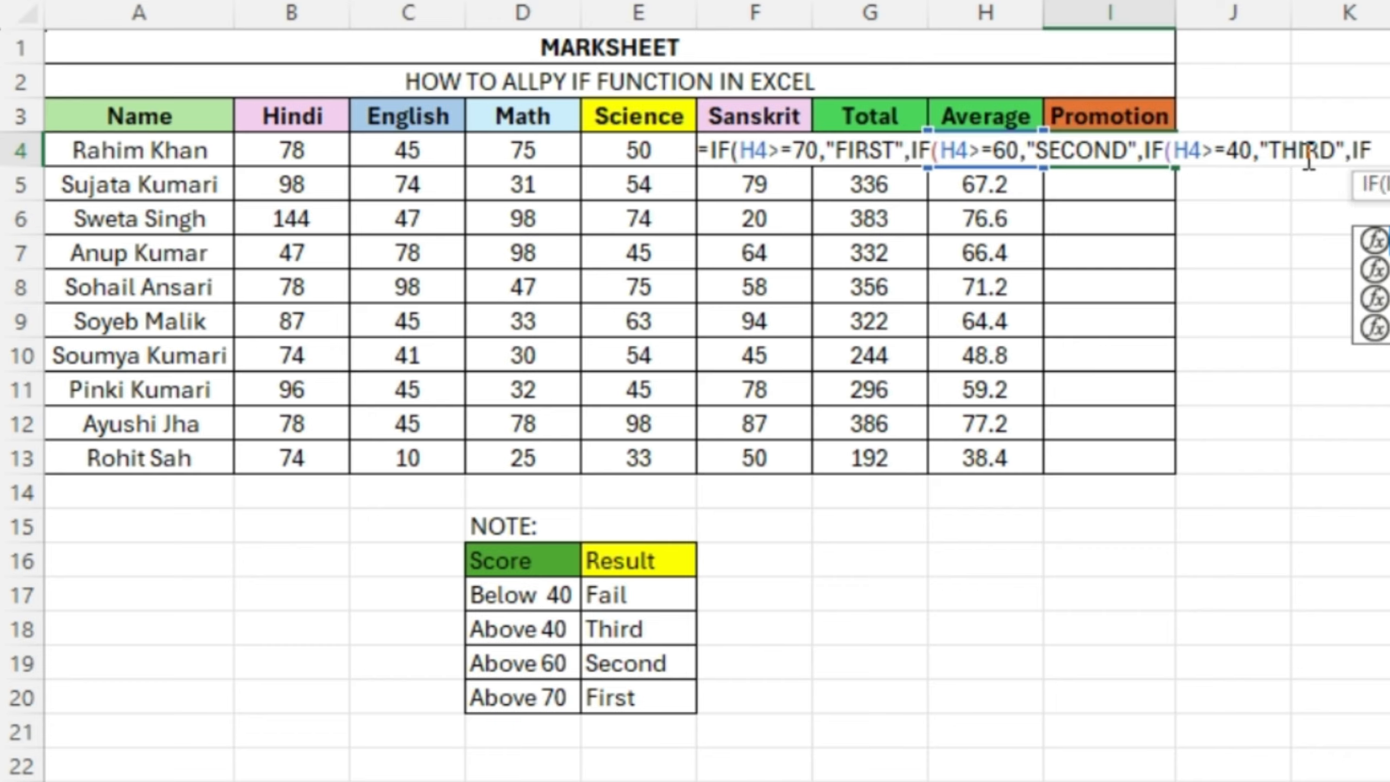
type("(")
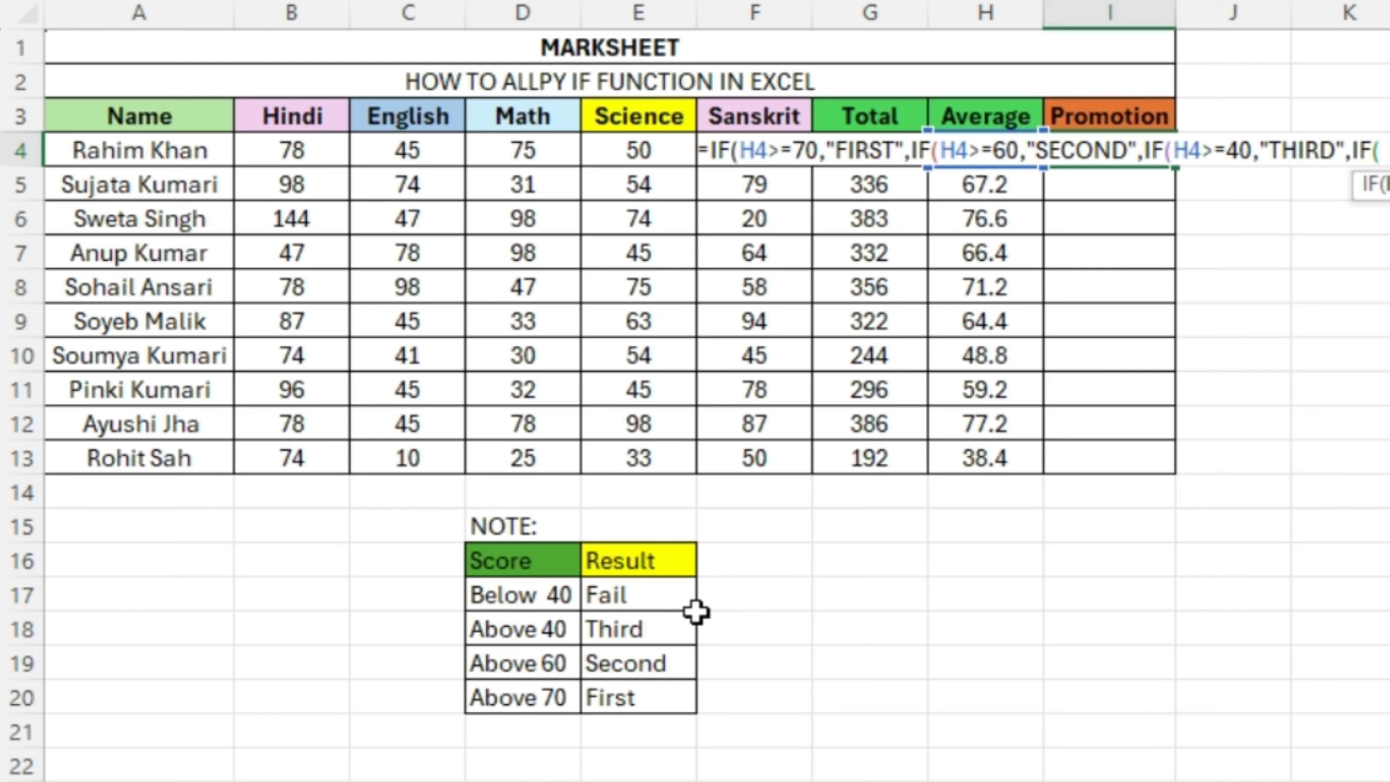
type("H")
type("4<40,\"FAIL")
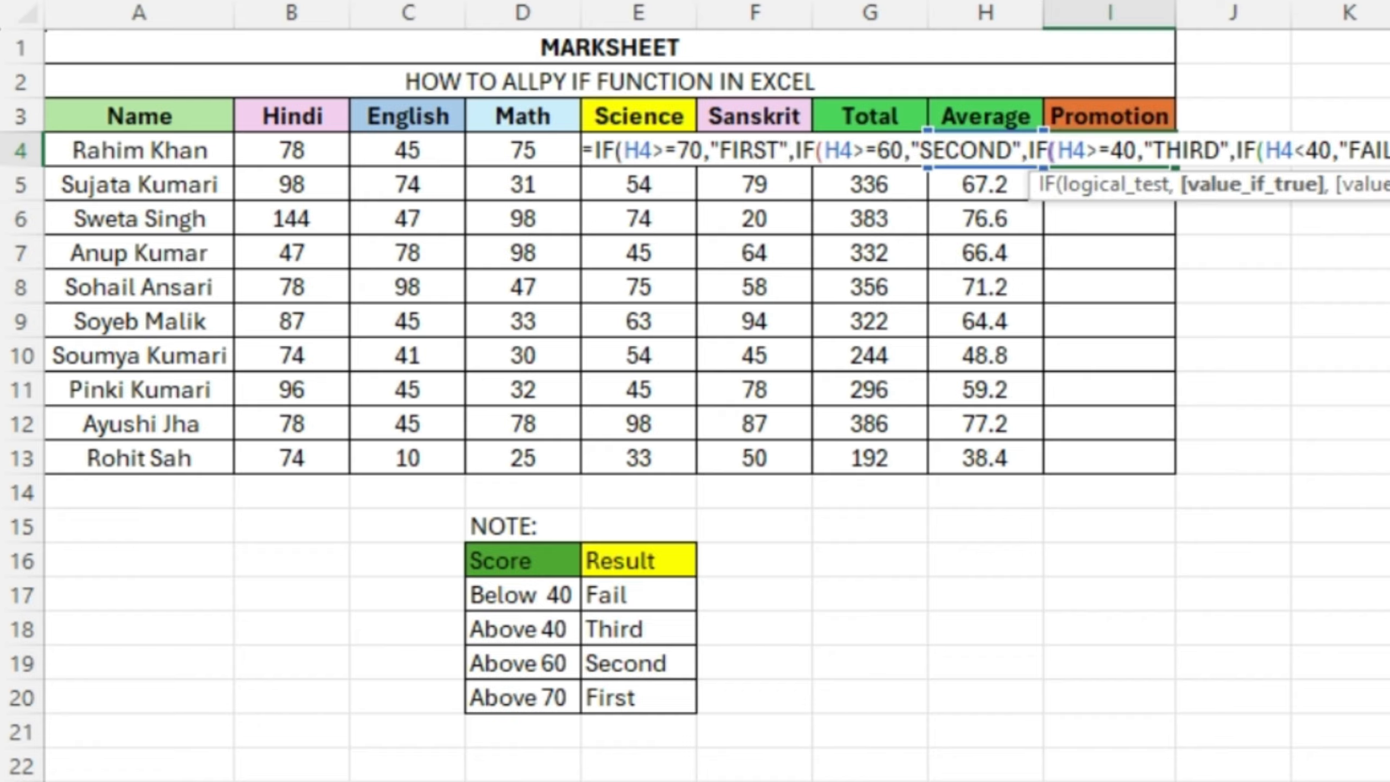
type("))))")
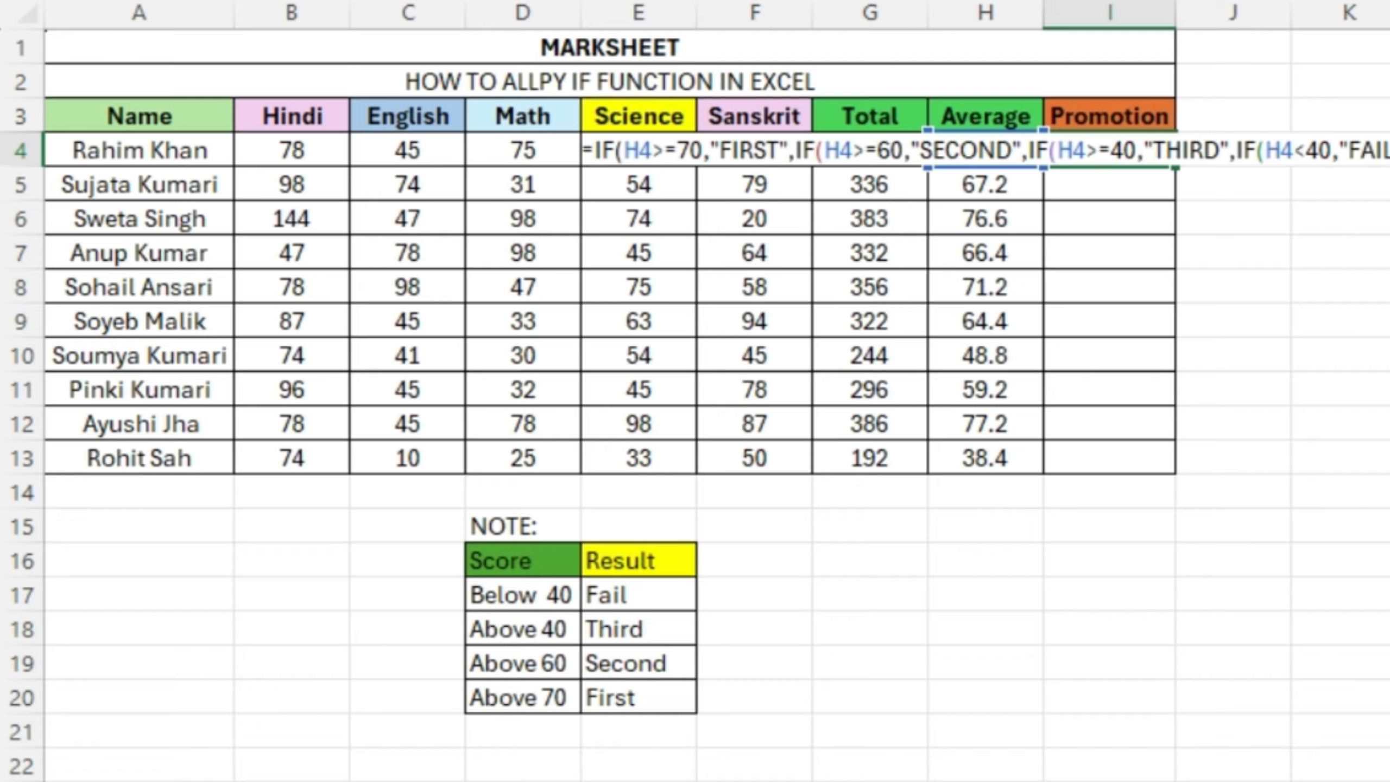
key("Return")
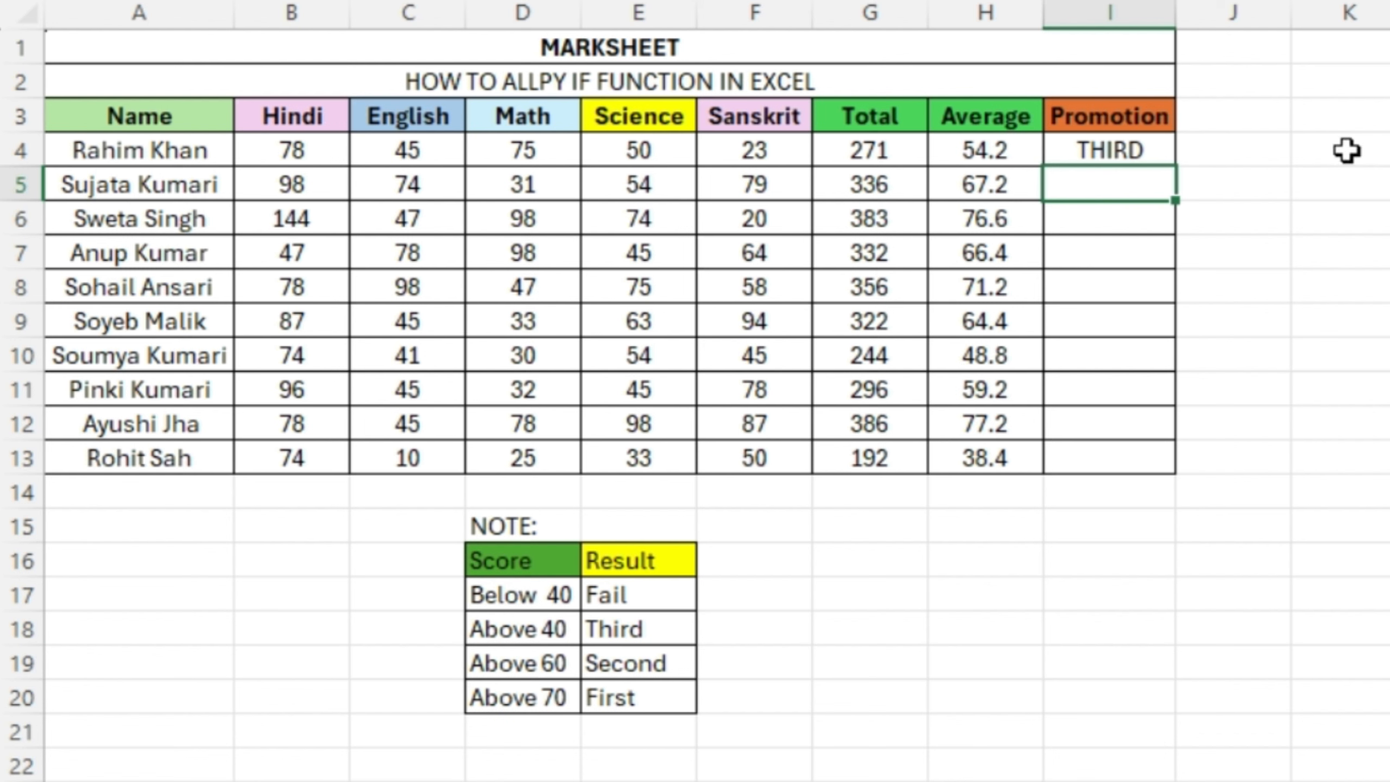
left_click(1130, 148)
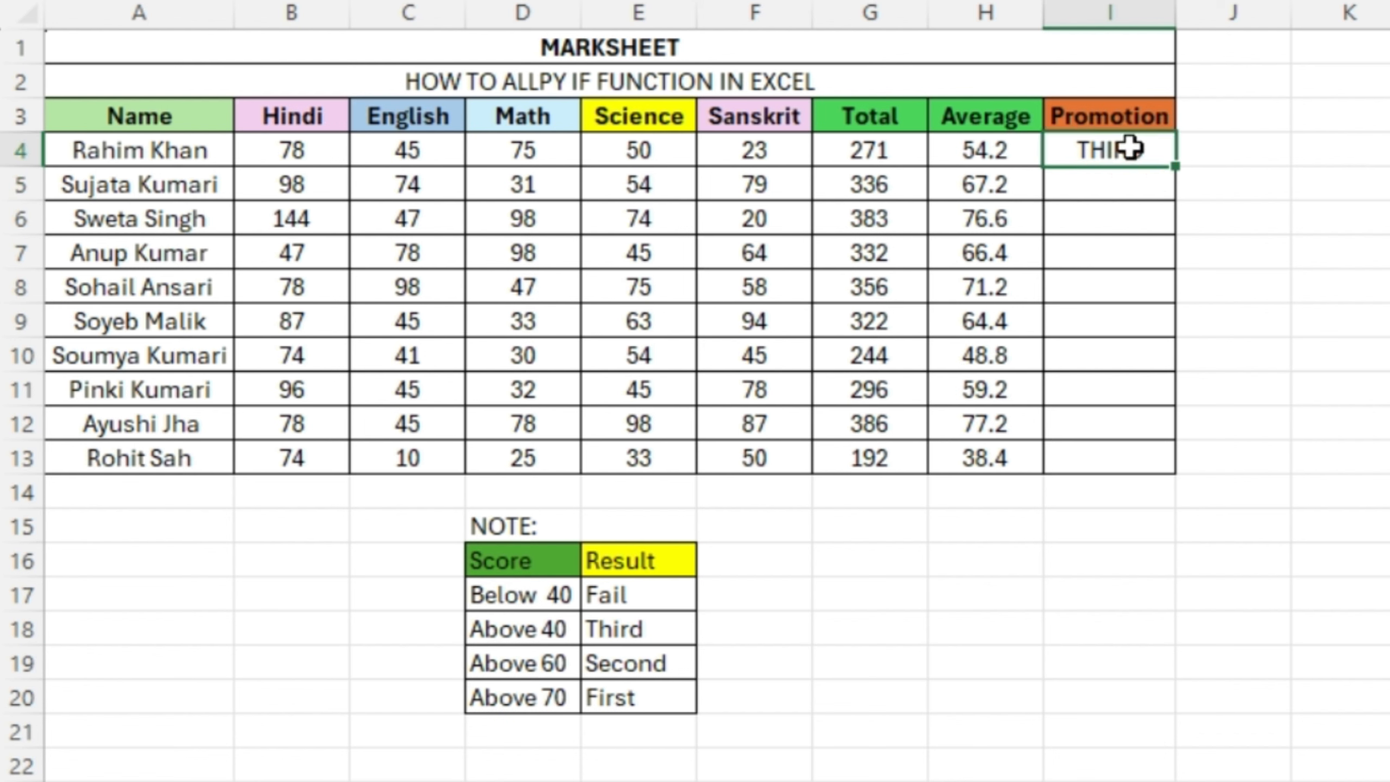
left_click_drag(1174, 164, 1178, 474)
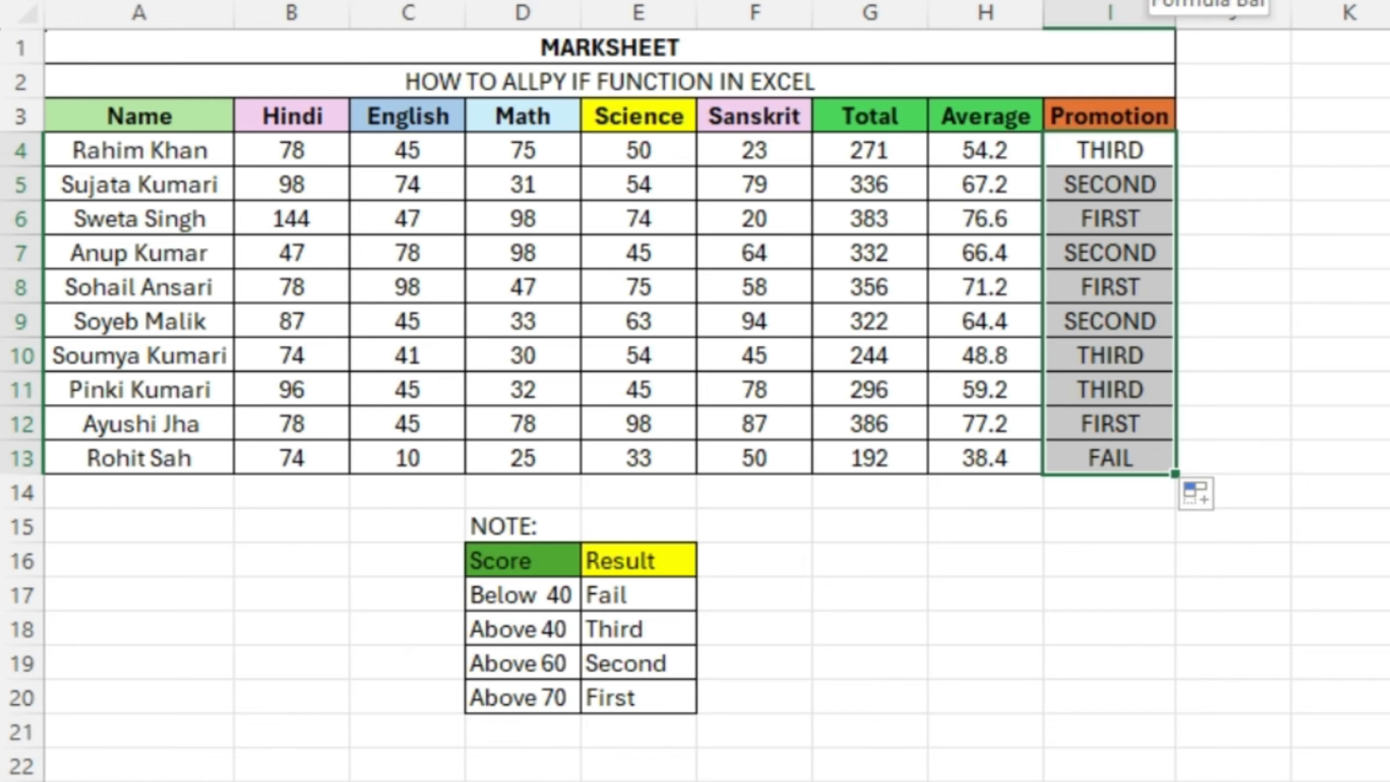
- Review the full nested IF formula in I4, from its first condition to its closing brackets
left_click(1147, 1)
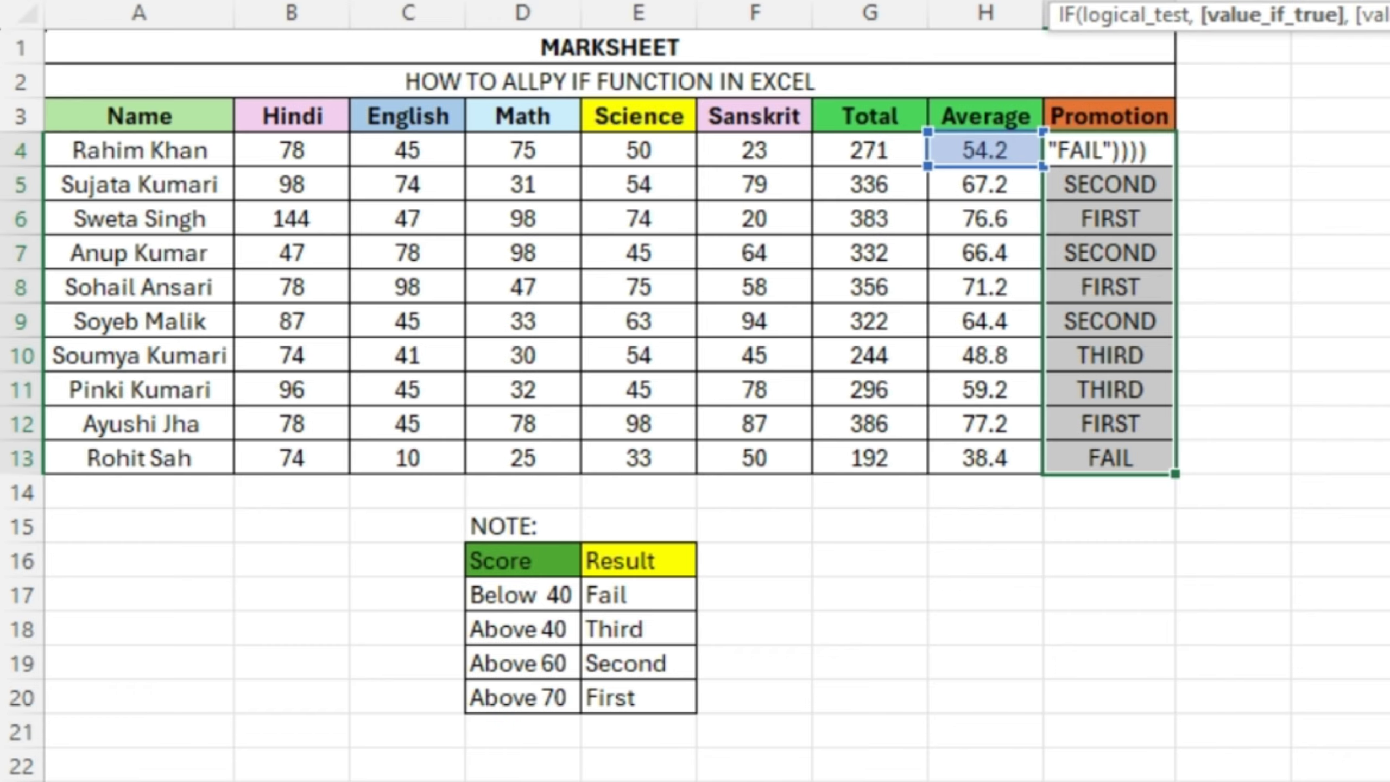
left_click(410, 2)
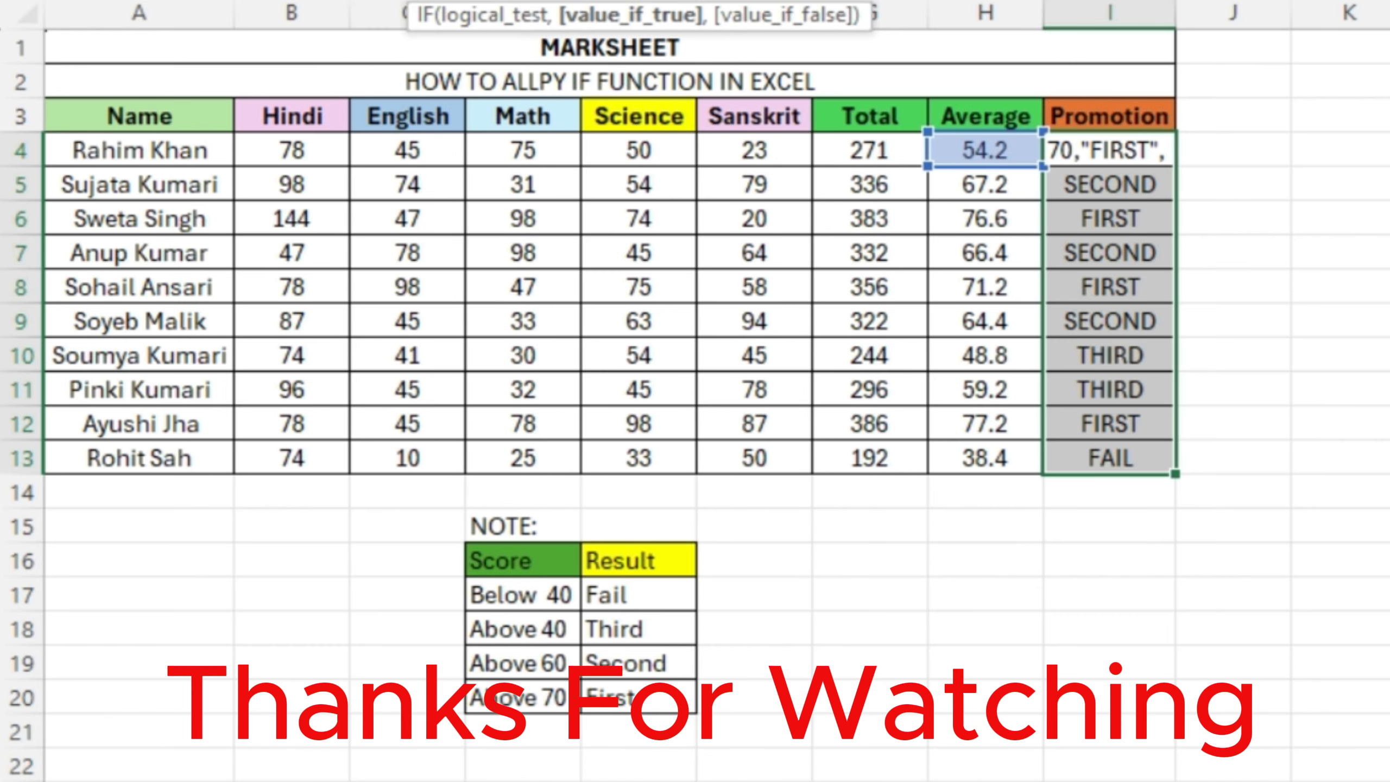
left_click(1259, 2)
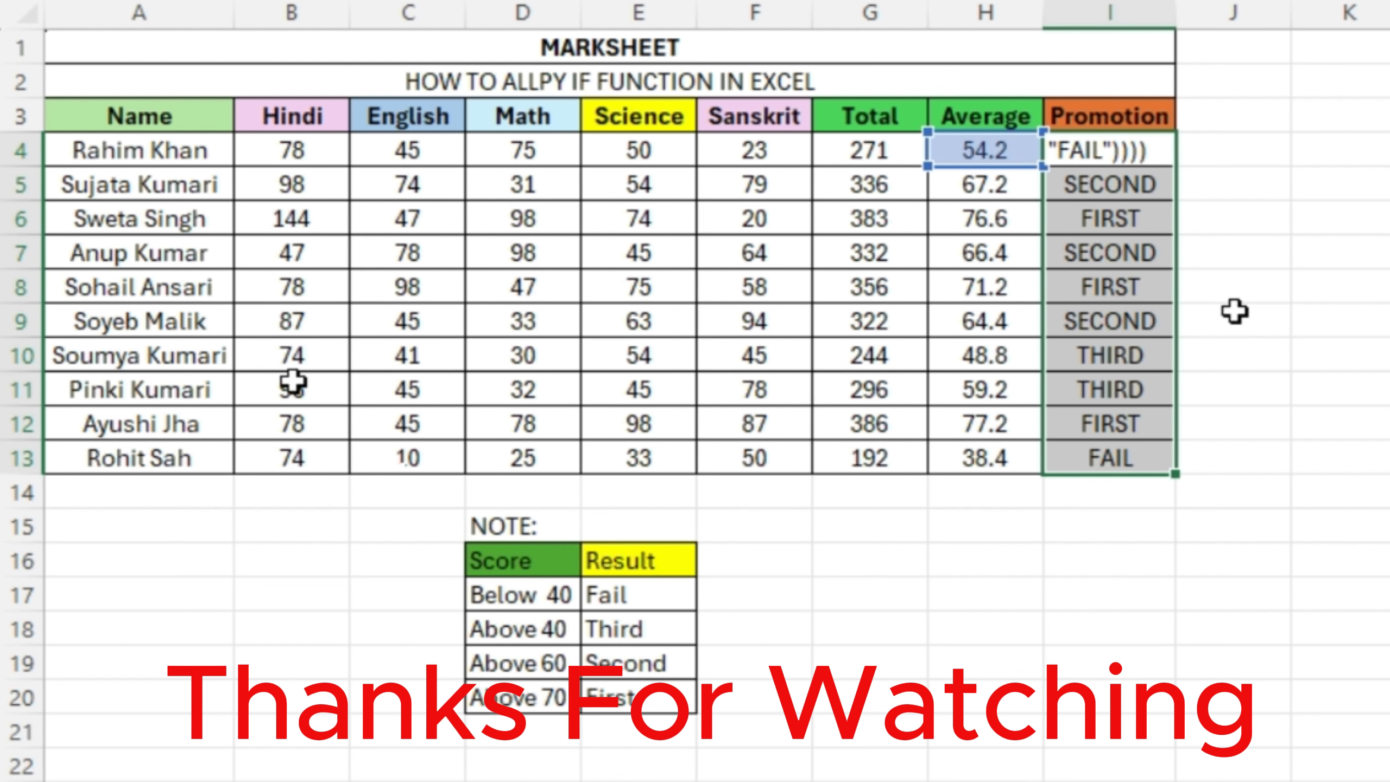
left_click(1277, 312)
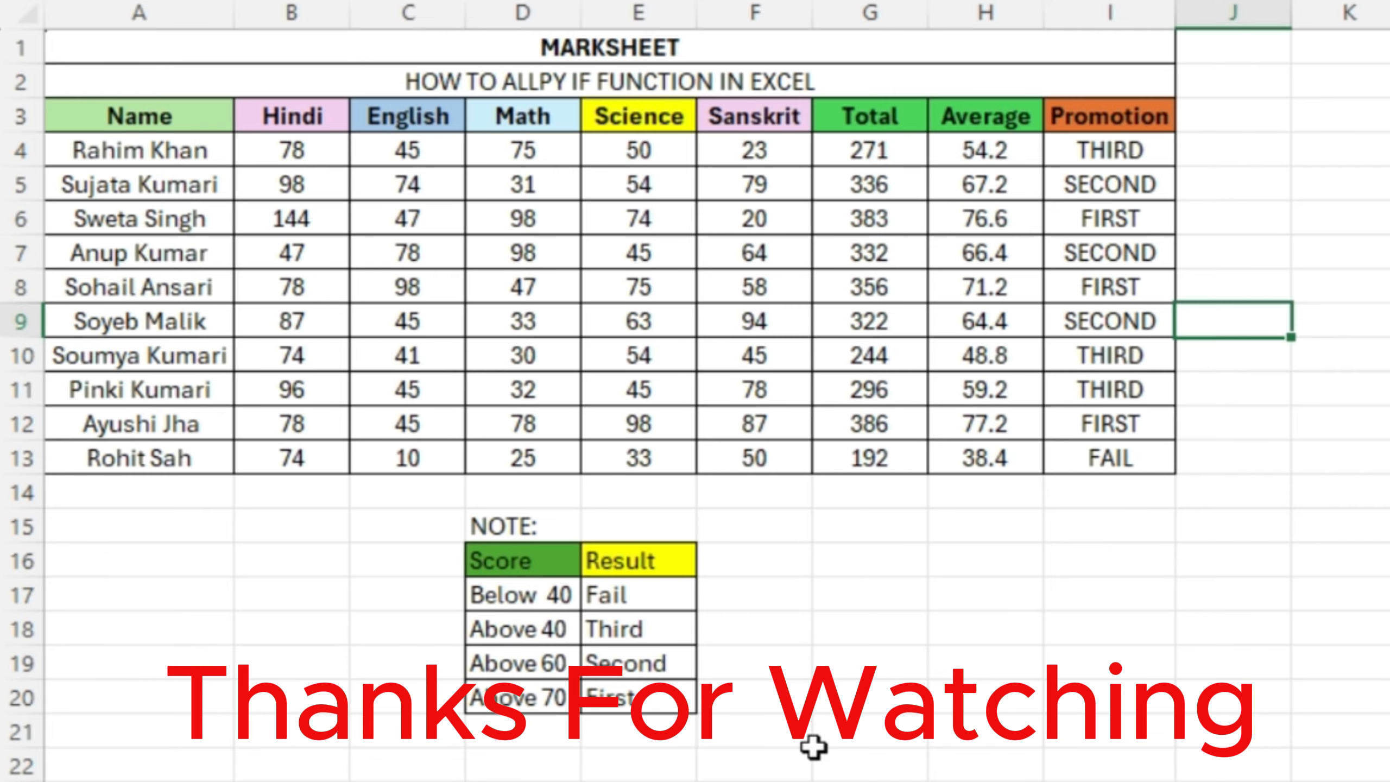